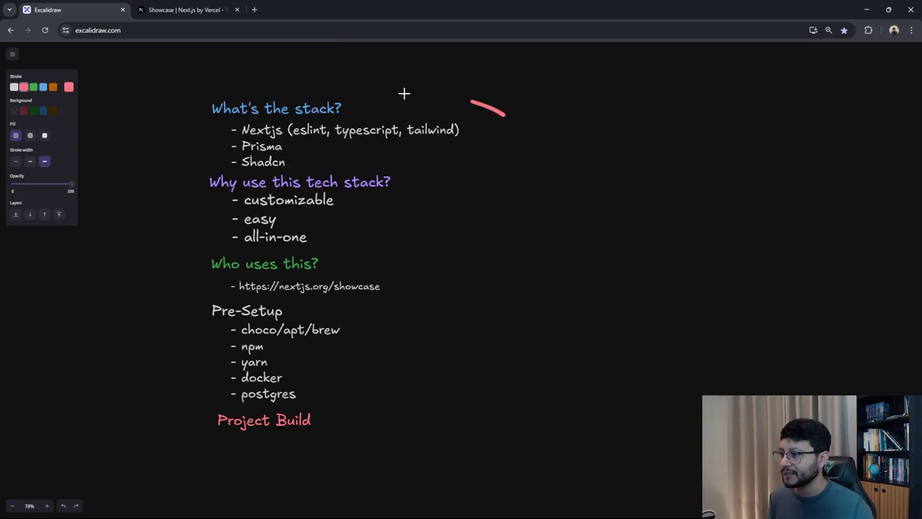
Draw a red freehand arrow from the right toward the 'What's the stack?' heading.
drag(504, 113, 380, 77)
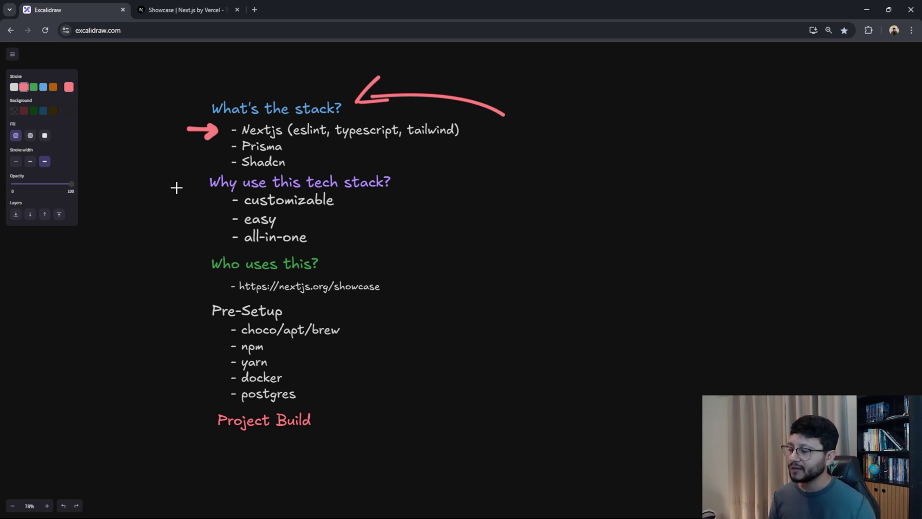
Add a red arrow at 'Why use this tech stack?', underline all-in-one and Nextjs, and sketch a square.
mouse_move(166, 184)
mouse_down()
mouse_move(194, 182)
mouse_move(185, 191)
mouse_up()
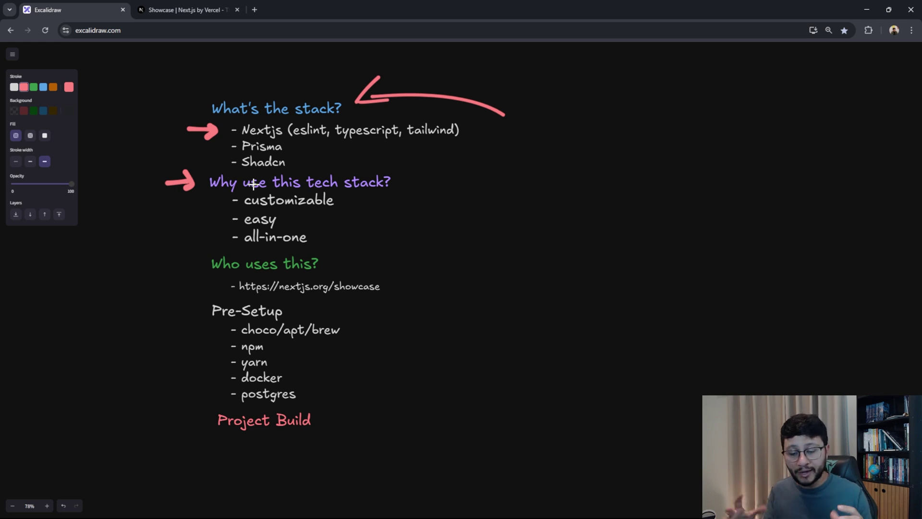
drag(245, 247, 299, 246)
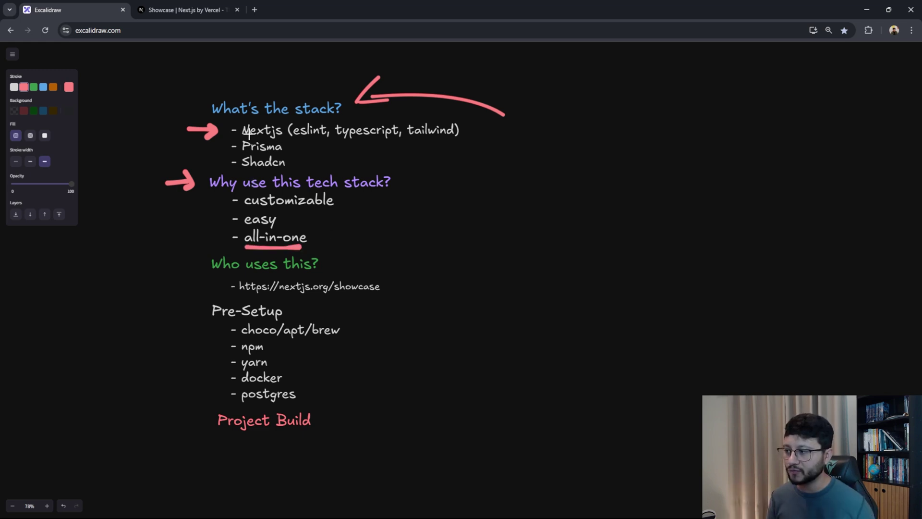
drag(231, 136, 288, 139)
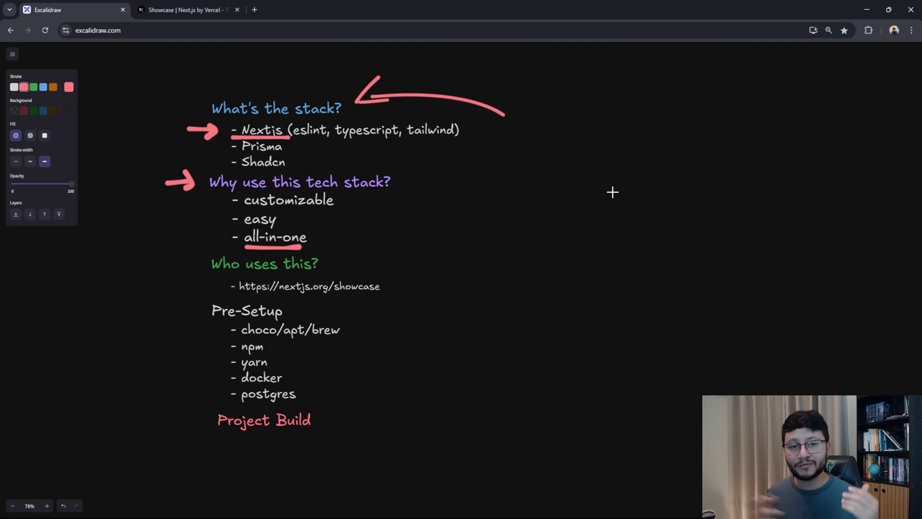
mouse_move(525, 173)
mouse_down()
mouse_move(526, 235)
mouse_move(518, 173)
mouse_up()
Draw a dashed arrow right from the square, then blue arrows toward server and client.
key(Escape)
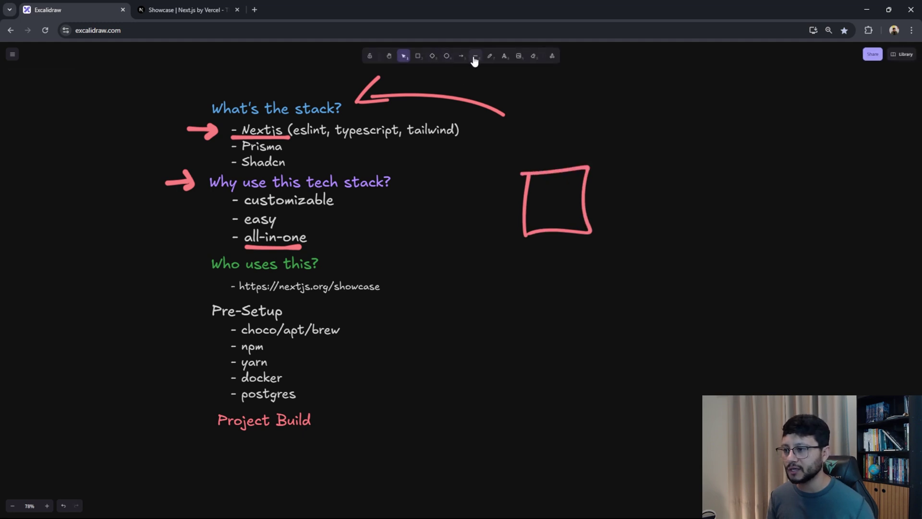
click(461, 56)
drag(613, 199, 645, 199)
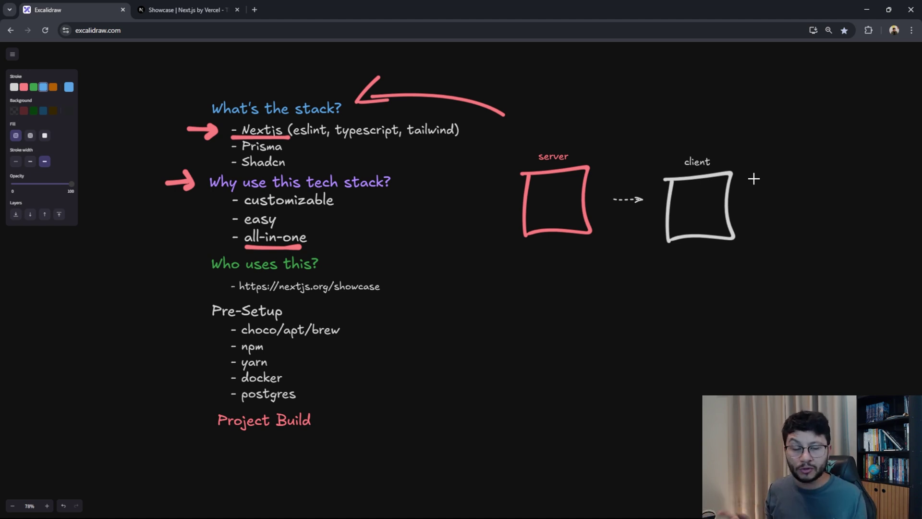
drag(737, 110, 749, 125)
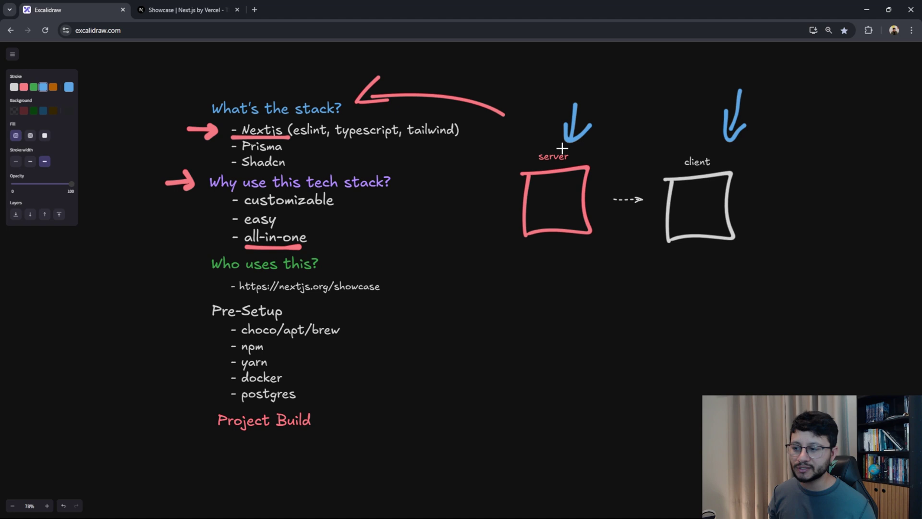
drag(635, 125, 628, 312)
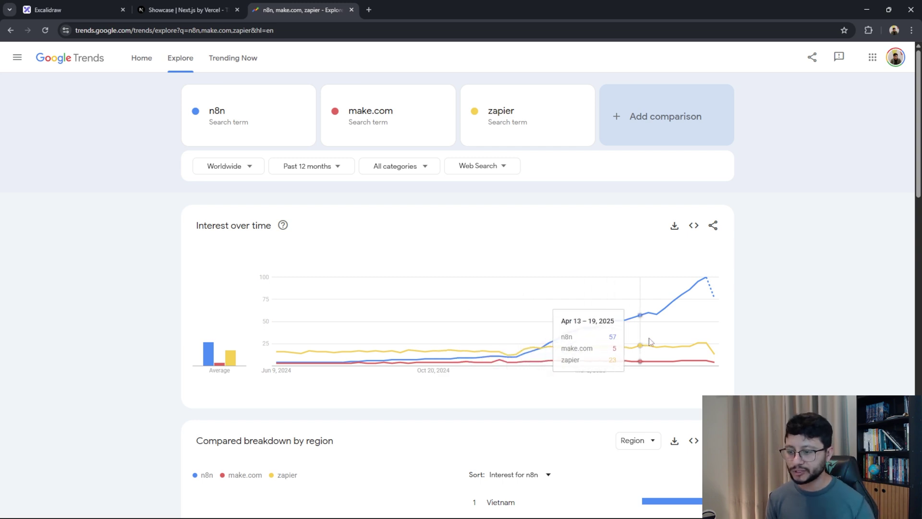
Back in Excalidraw, sketch a blue triangle beside the notes and add a red arrow at Nextjs.
key(ctrl+1)
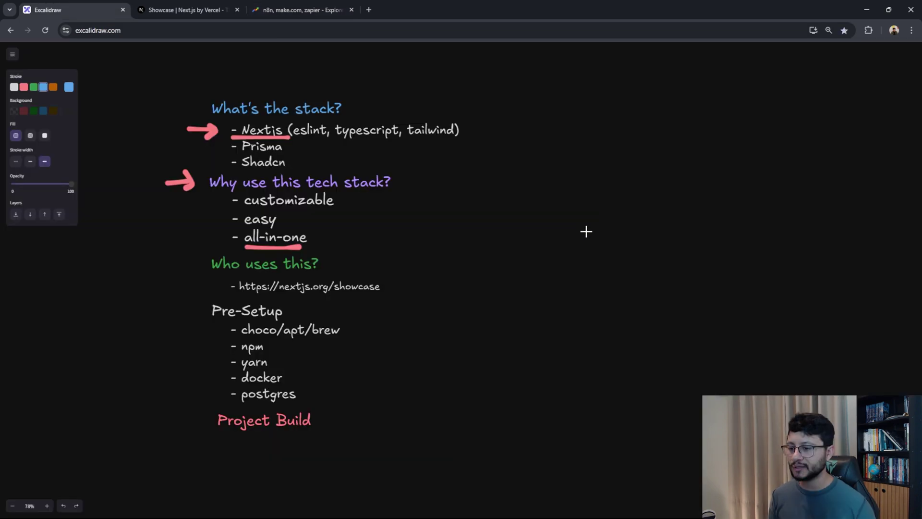
mouse_move(568, 222)
mouse_down()
mouse_move(714, 255)
mouse_move(544, 217)
mouse_up()
key(Escape)
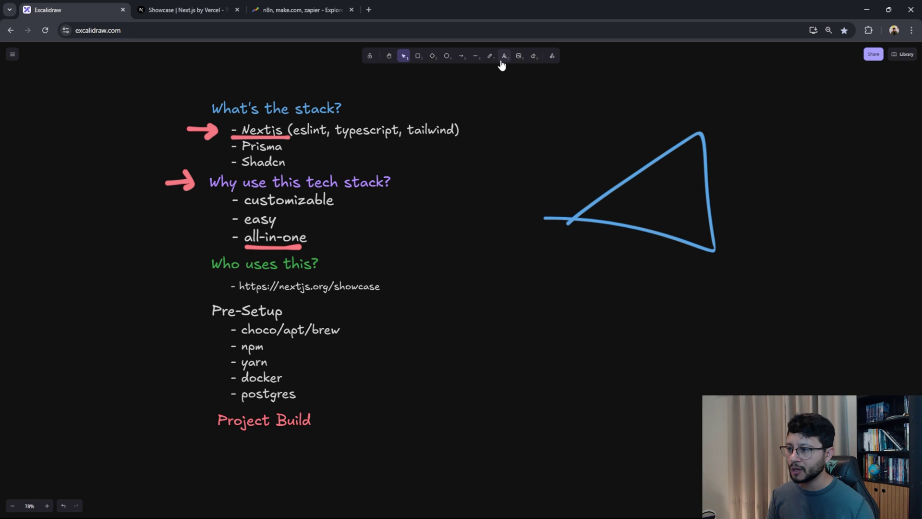
click(504, 56)
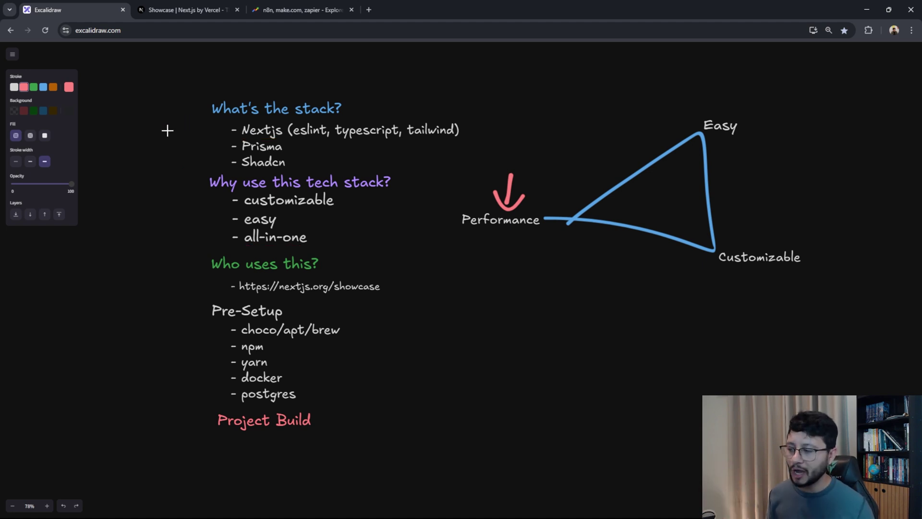
drag(167, 131, 211, 129)
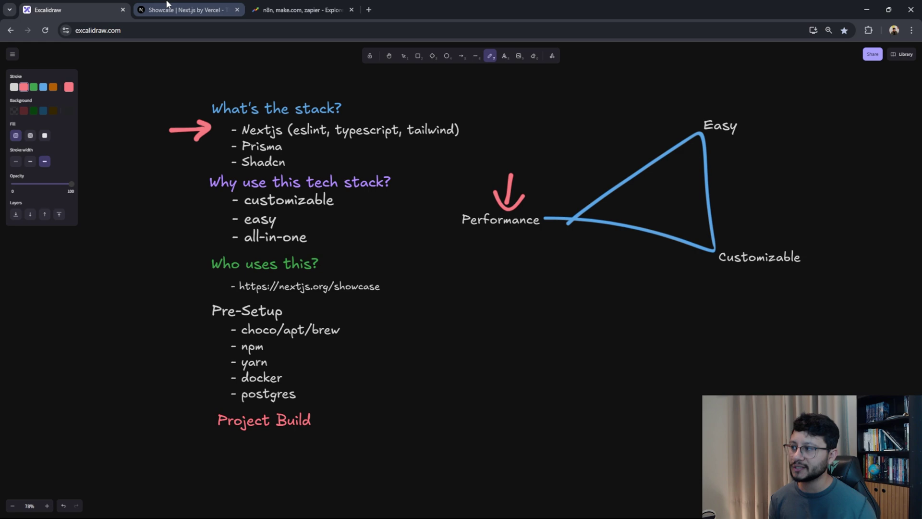
Check with Wappalyzer which technologies nike.com is built with.
click(194, 9)
scroll(597, 190, up, 7)
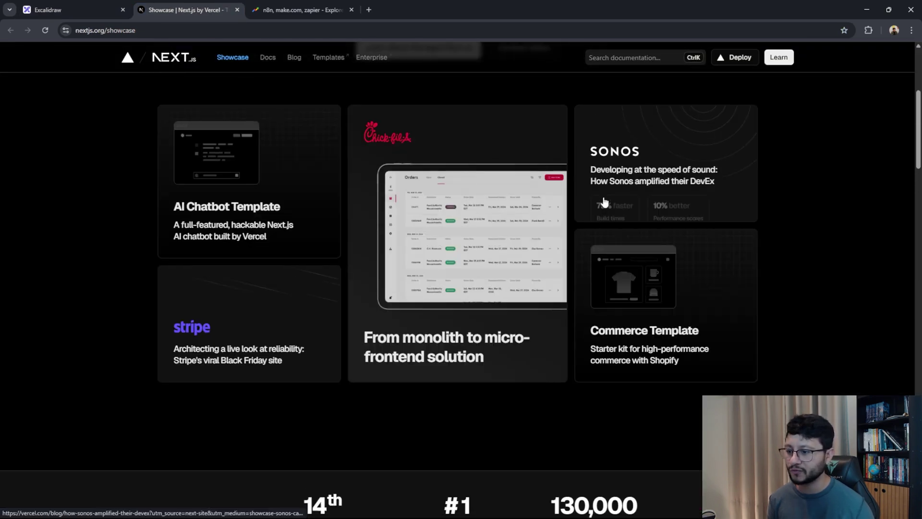
scroll(601, 202, down, 6)
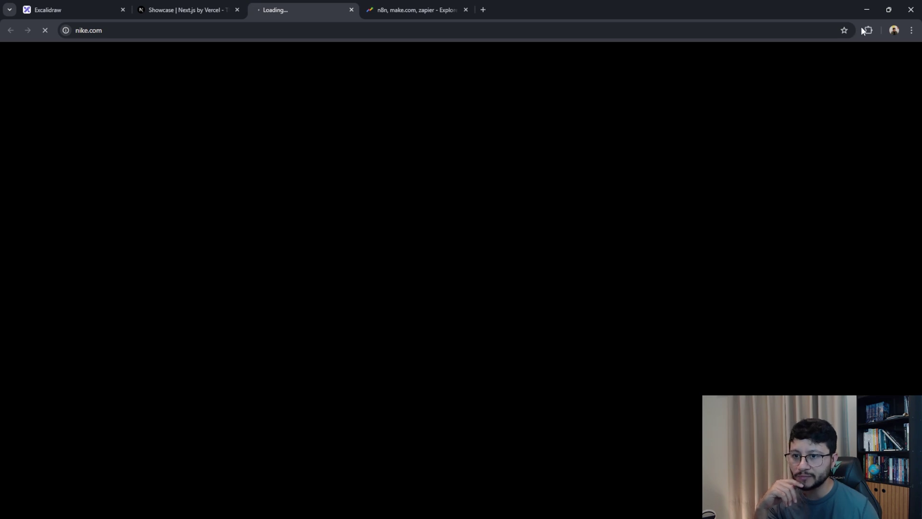
click(868, 29)
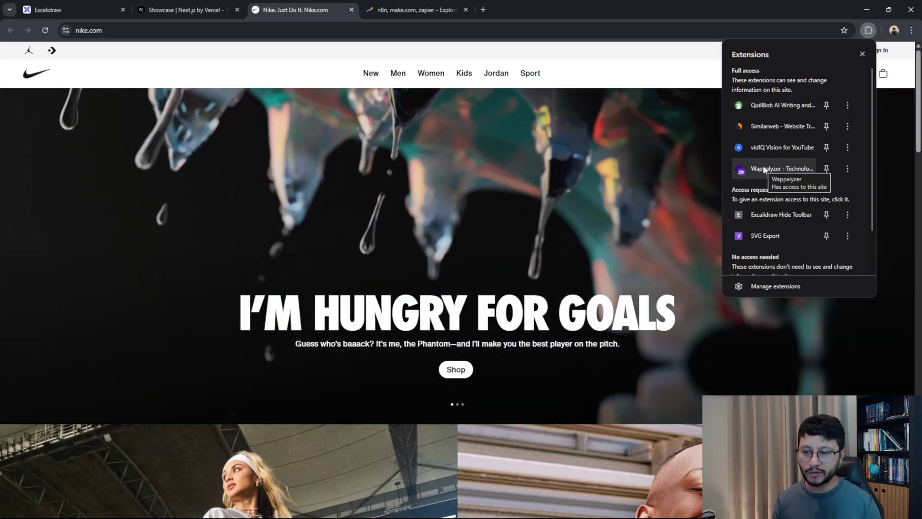
click(764, 168)
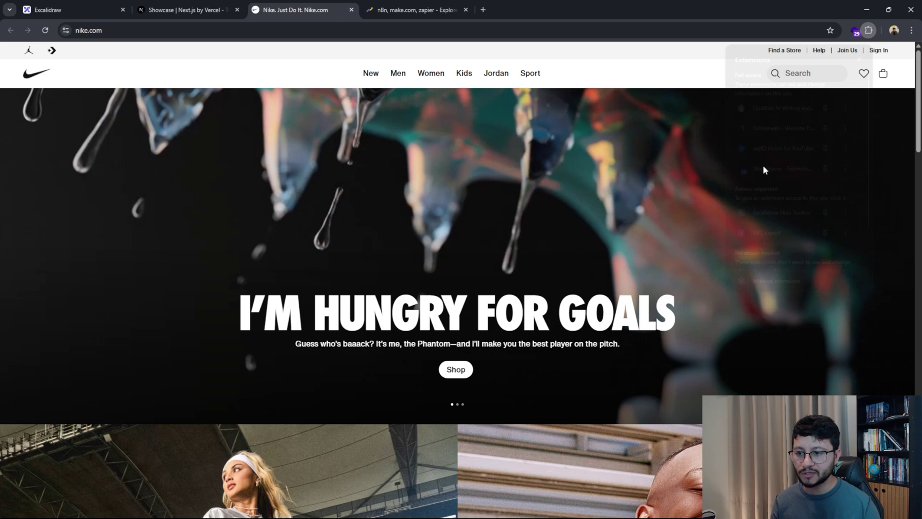
scroll(785, 147, down, 2)
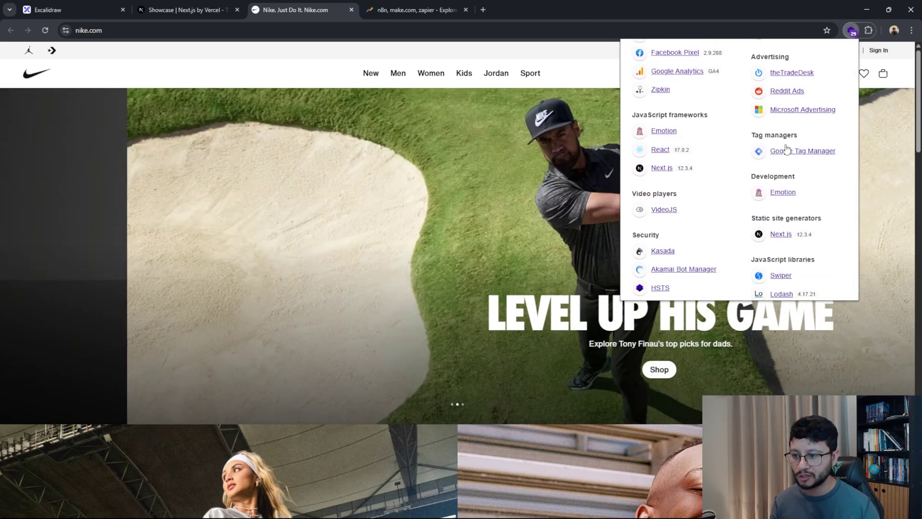
scroll(786, 148, down, 1)
scroll(786, 148, down, 1)
scroll(787, 148, down, 1)
scroll(787, 148, down, 1)
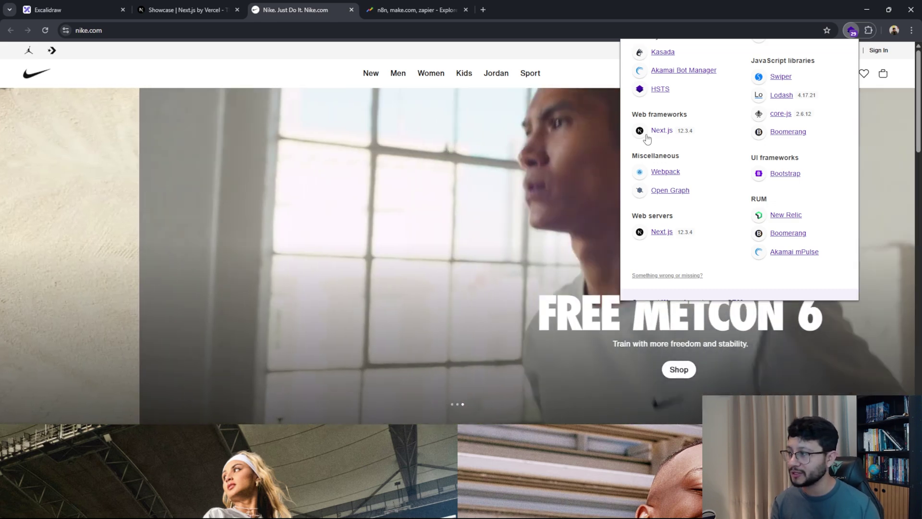
scroll(720, 181, up, 5)
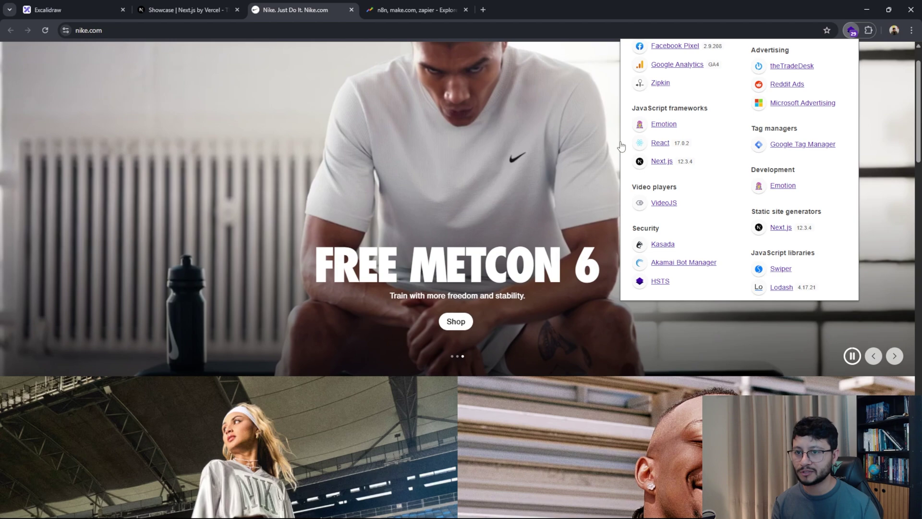
View nike.com's Similarweb monthly visits, then return to the Next.js showcase.
click(784, 6)
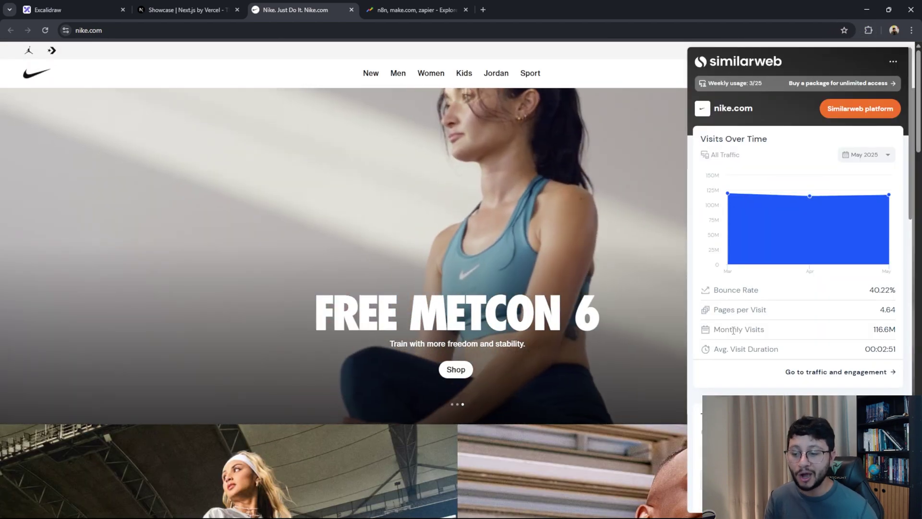
drag(713, 330, 891, 337)
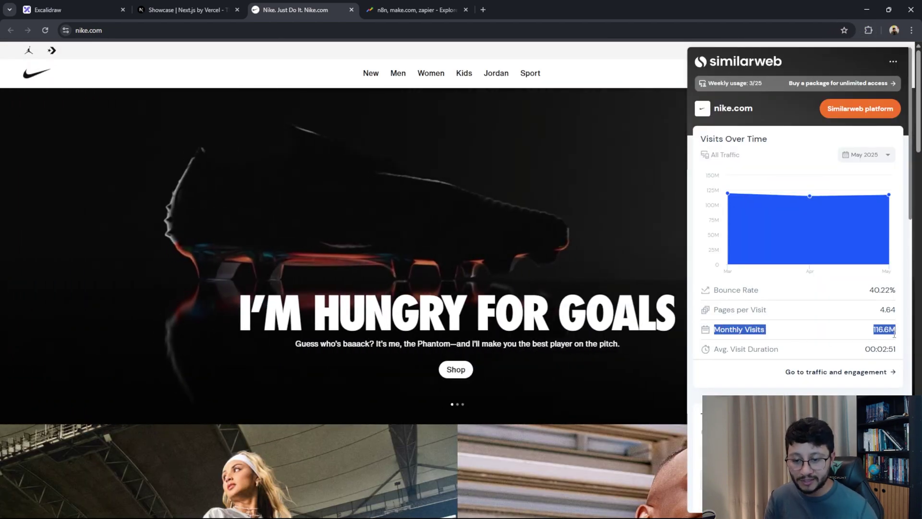
click(886, 337)
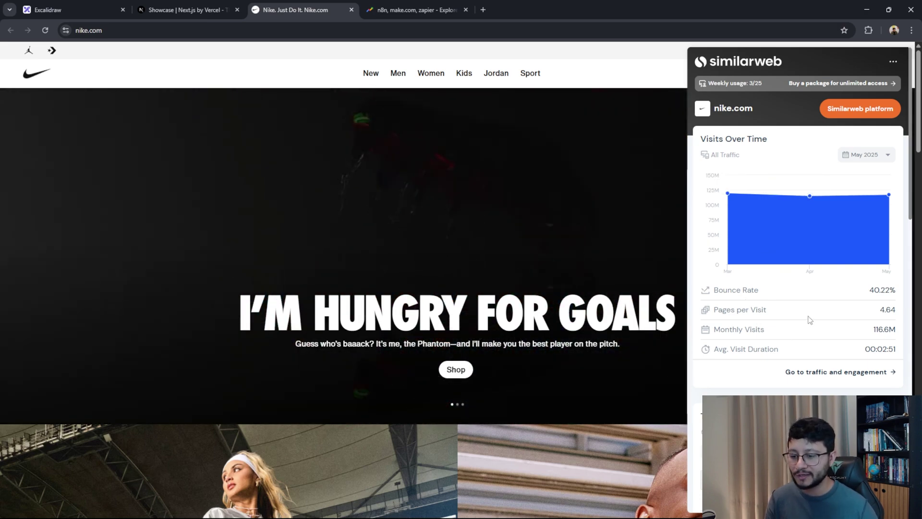
key(ctrl+shift+Tab)
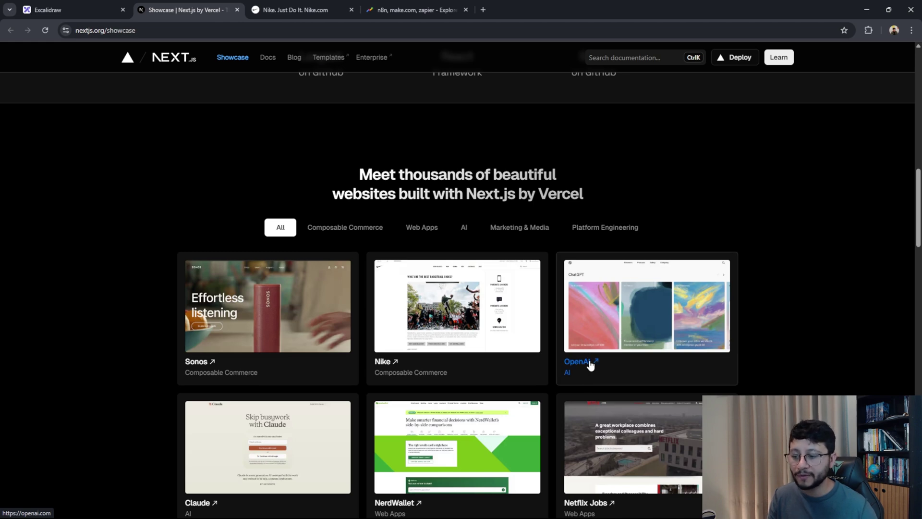
scroll(590, 366, down, 1)
scroll(588, 312, down, 1)
scroll(583, 310, down, 1)
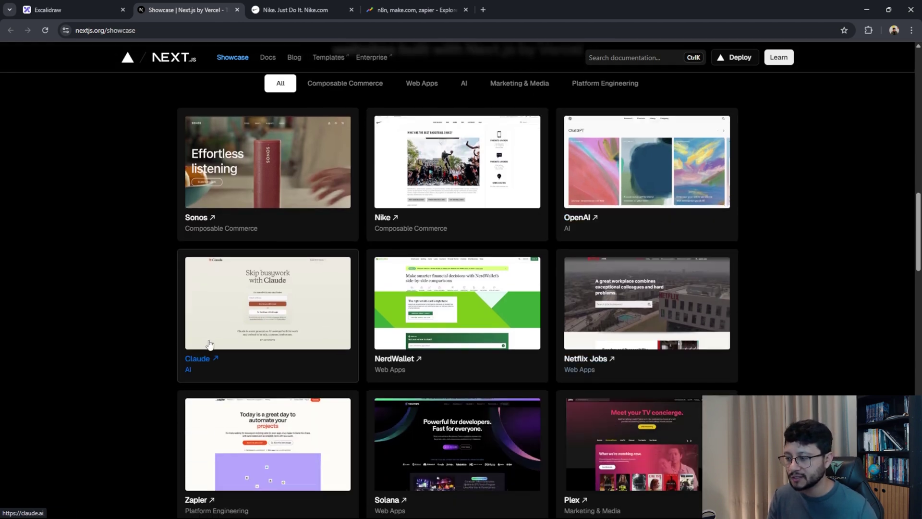
scroll(265, 356, down, 1)
scroll(313, 278, down, 2)
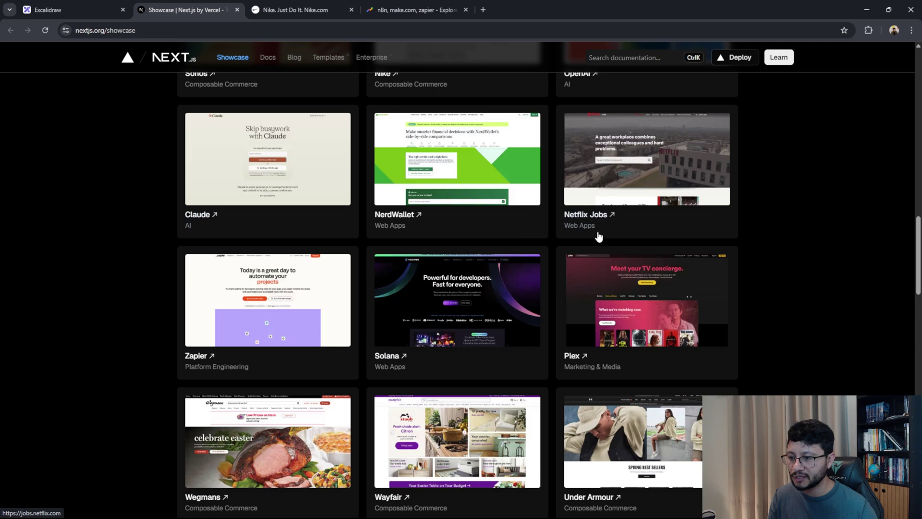
scroll(598, 237, up, 1)
scroll(244, 289, down, 2)
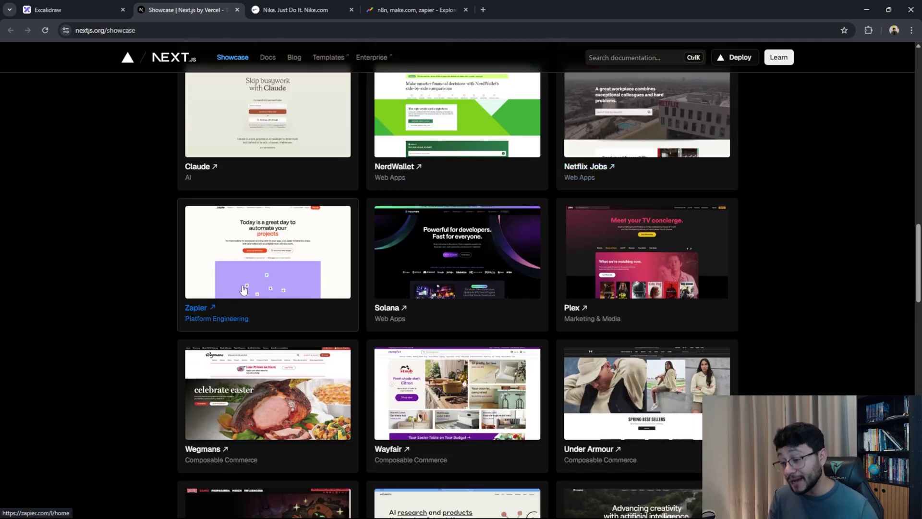
Open the Zapier and Washington Post showcase sites and switch to the Post tab.
click(207, 310)
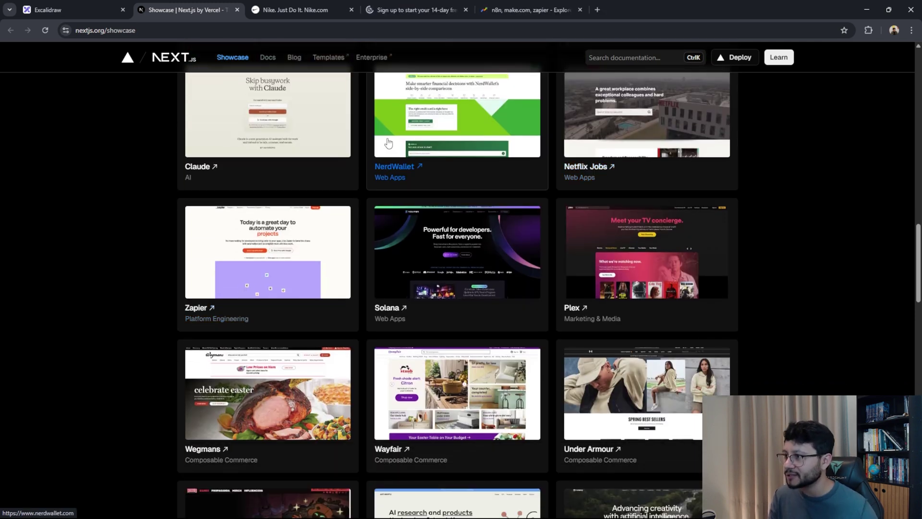
click(418, 10)
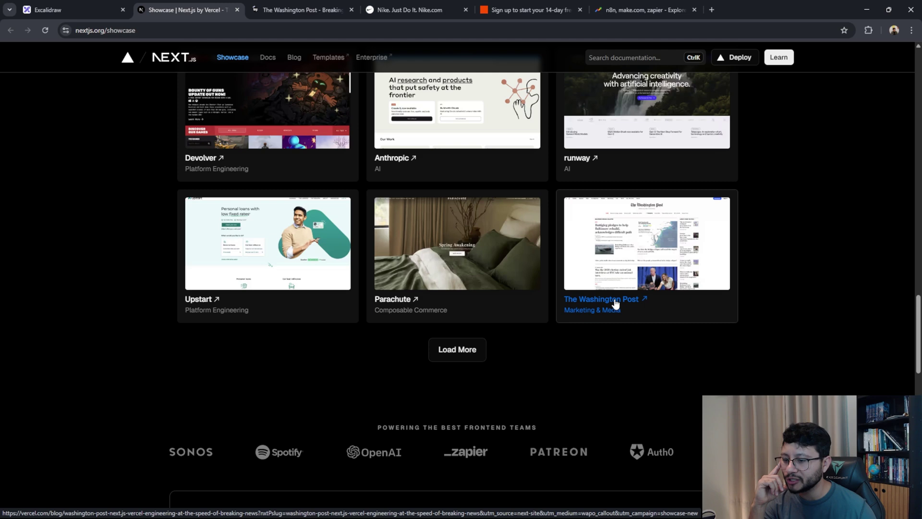
key(ctrl+Tab)
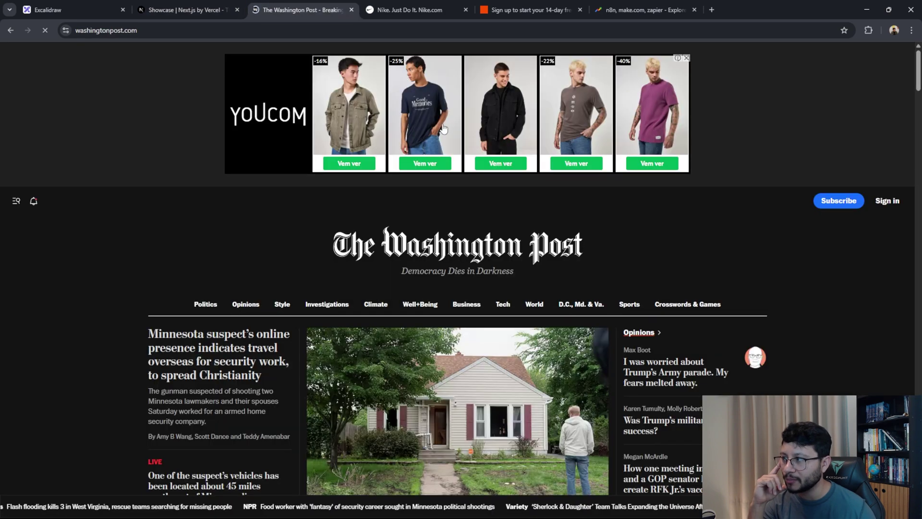
Show washingtonpost.com's Similarweb traffic, highlighting the 86.4M monthly visits.
click(868, 30)
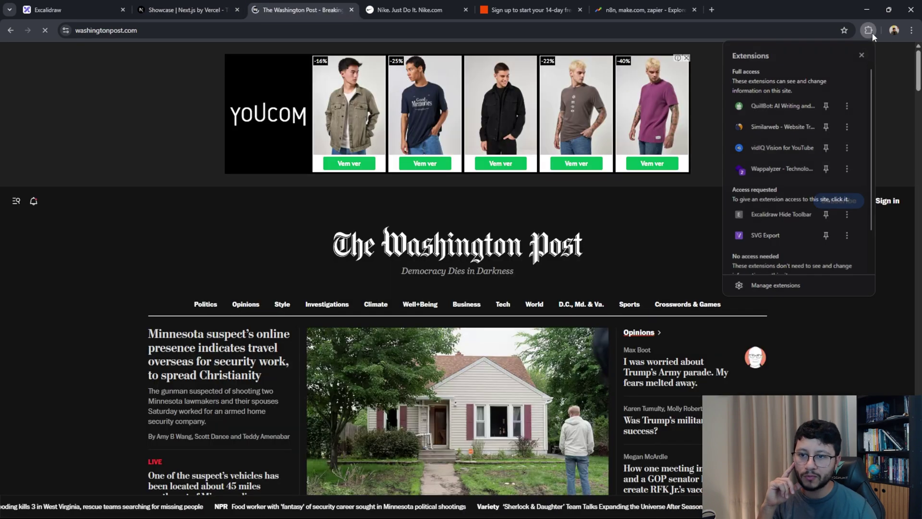
click(783, 122)
double_click(891, 327)
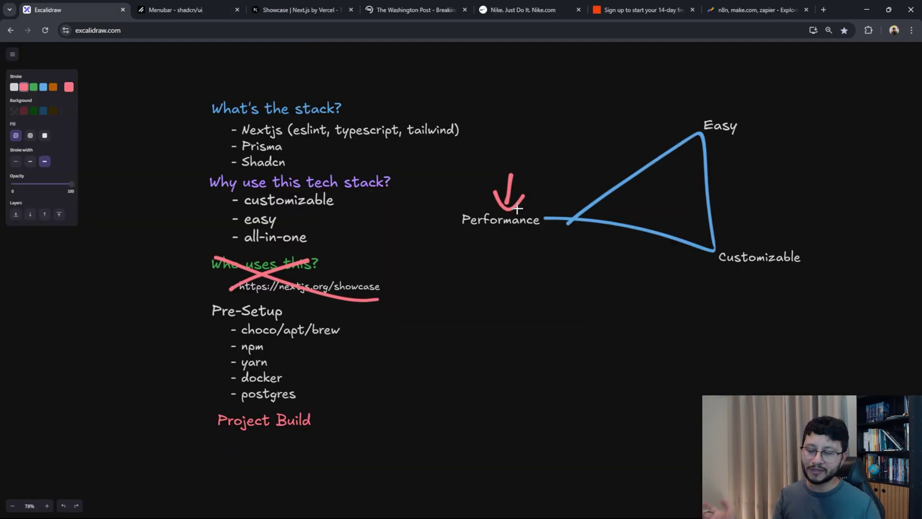
Circle the Performance label in red on the Excalidraw board.
drag(504, 200, 451, 202)
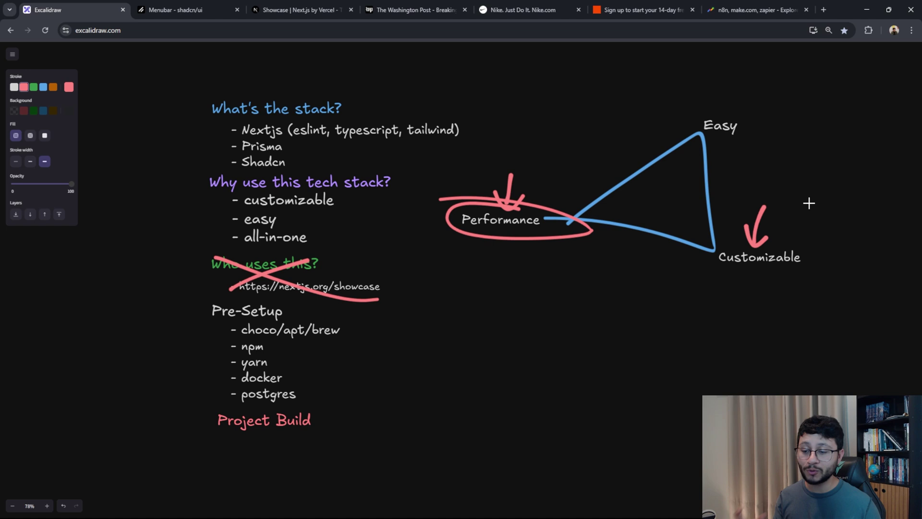
Expand the Accordion demo's Shipping Details and Return Policy items and reveal the manual-install source.
click(194, 6)
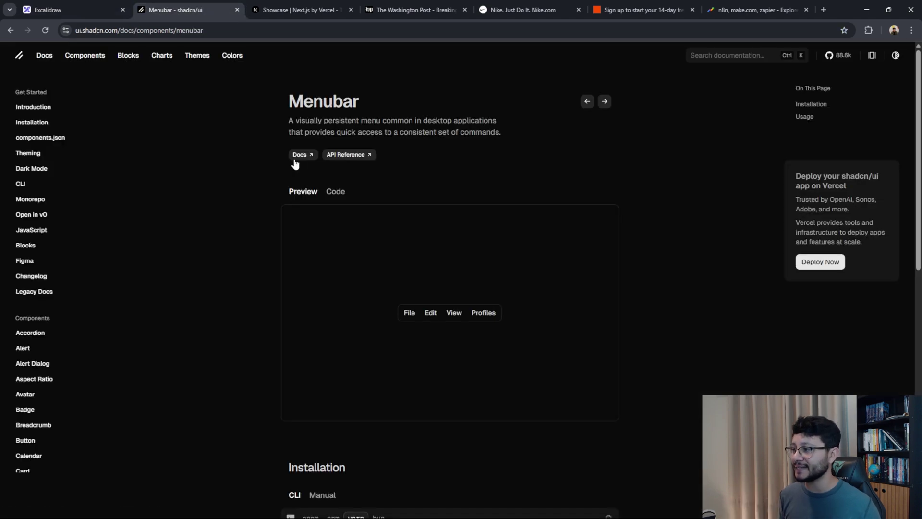
key(alt+Left)
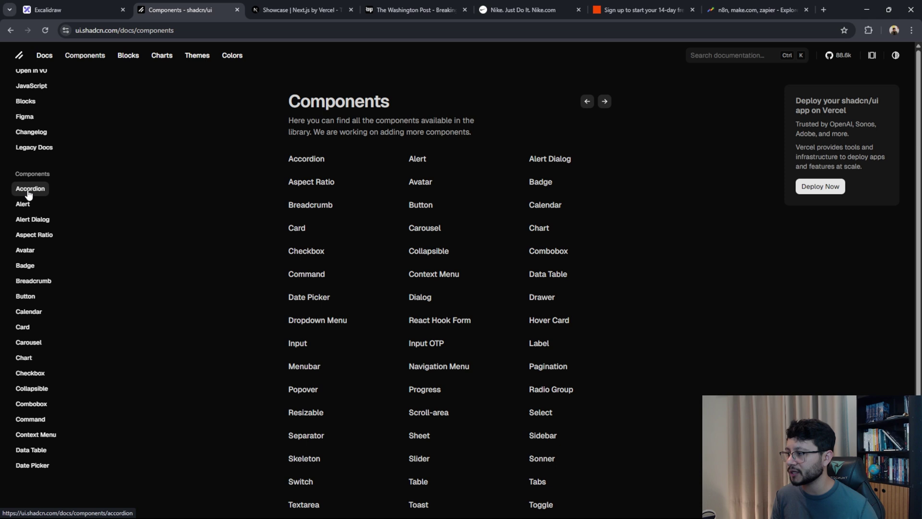
click(469, 300)
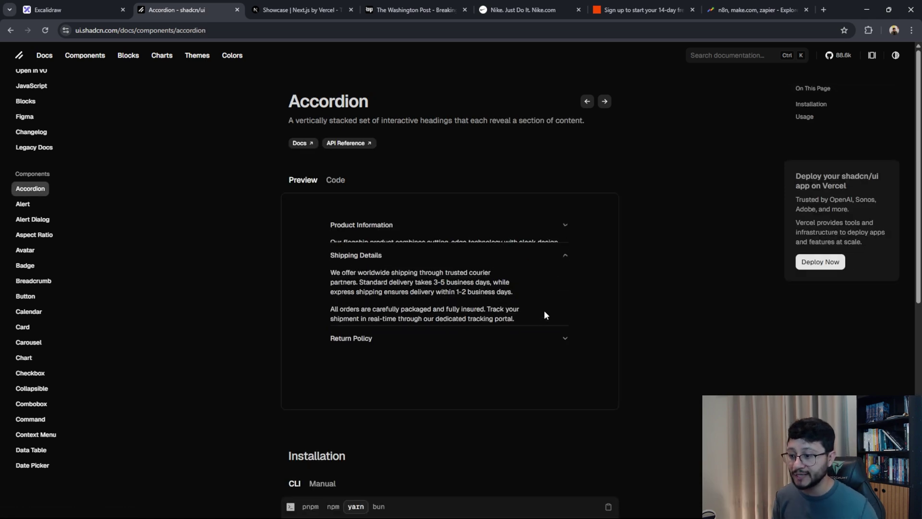
click(561, 339)
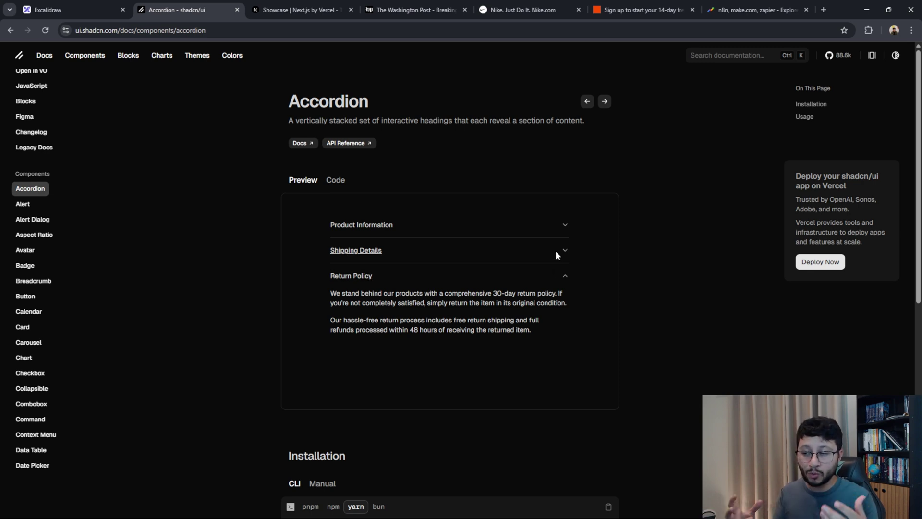
scroll(451, 275, down, 4)
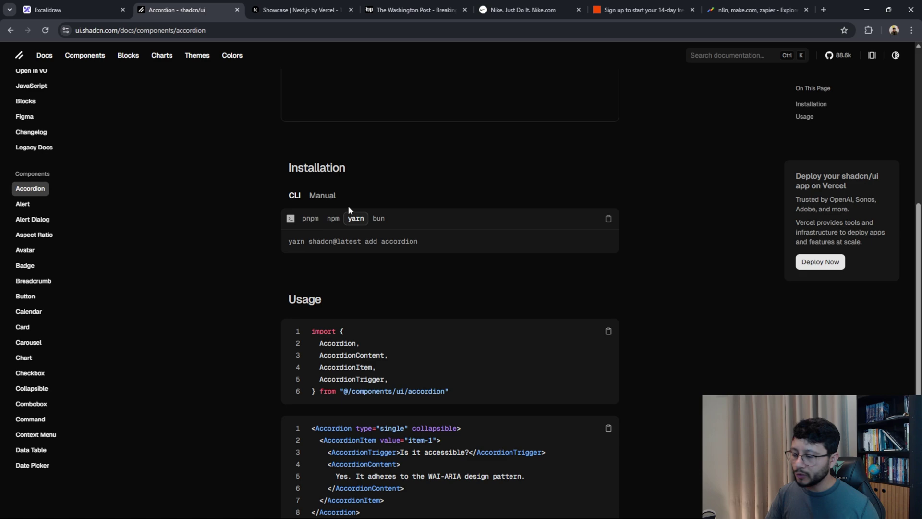
click(328, 196)
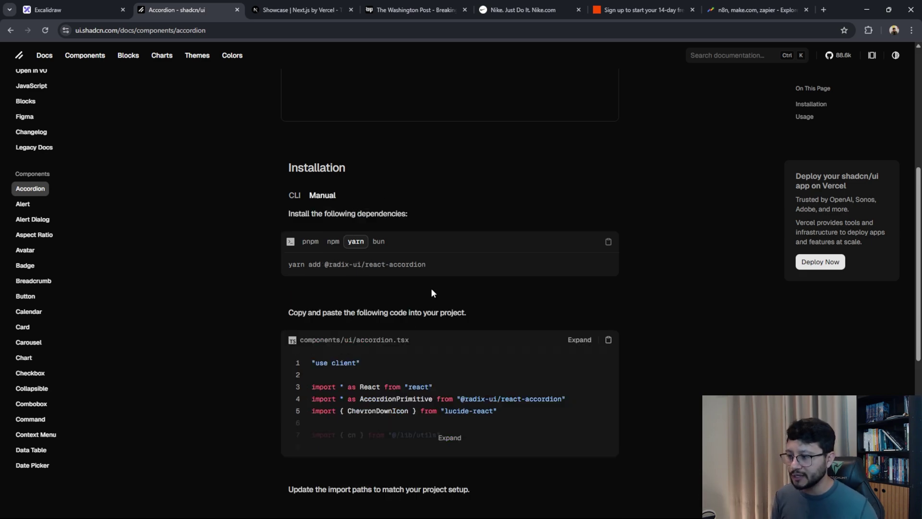
scroll(431, 292, down, 4)
click(451, 196)
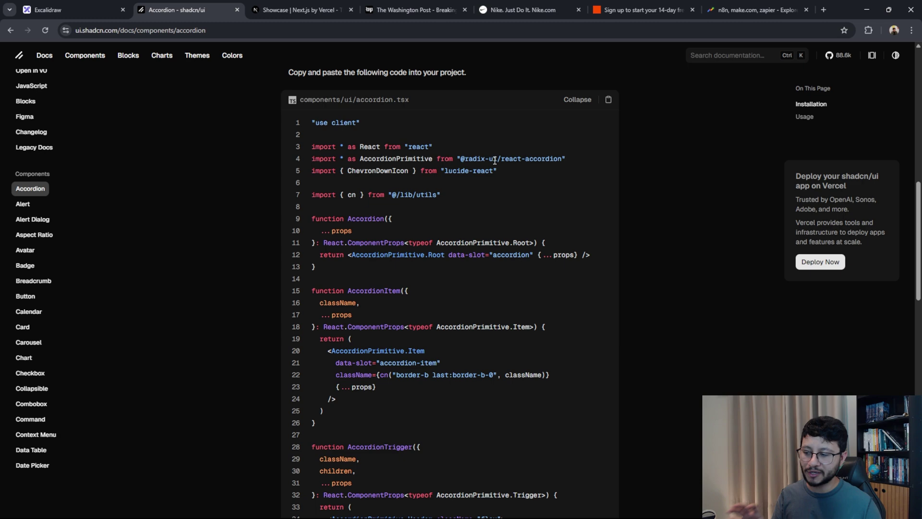
scroll(446, 216, down, 2)
scroll(407, 262, down, 3)
scroll(421, 240, down, 2)
scroll(420, 239, down, 1)
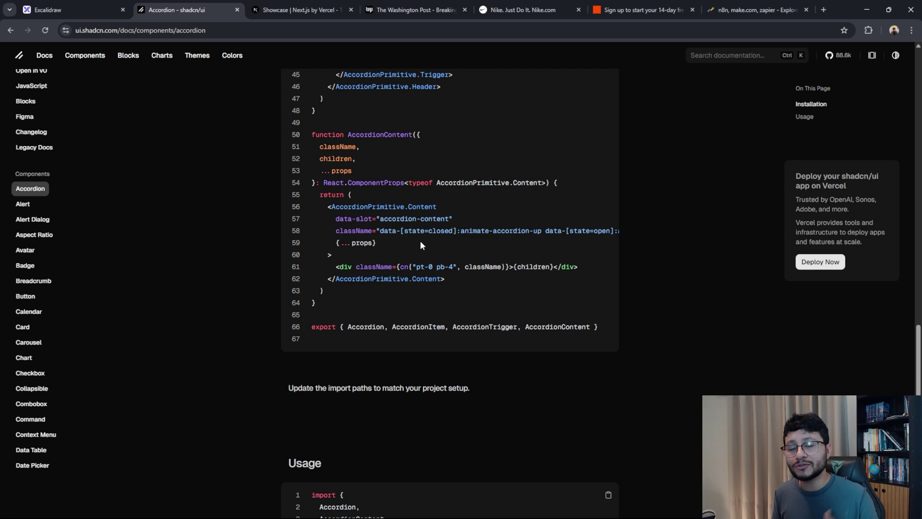
In the Blocks dashboard table, select all rows and move Cover page below Table of contents.
click(128, 56)
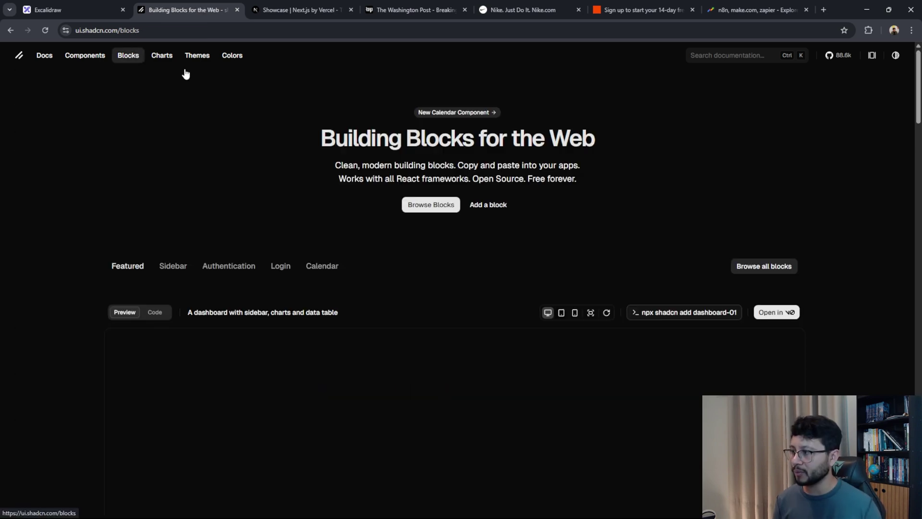
scroll(542, 201, down, 3)
scroll(649, 174, down, 1)
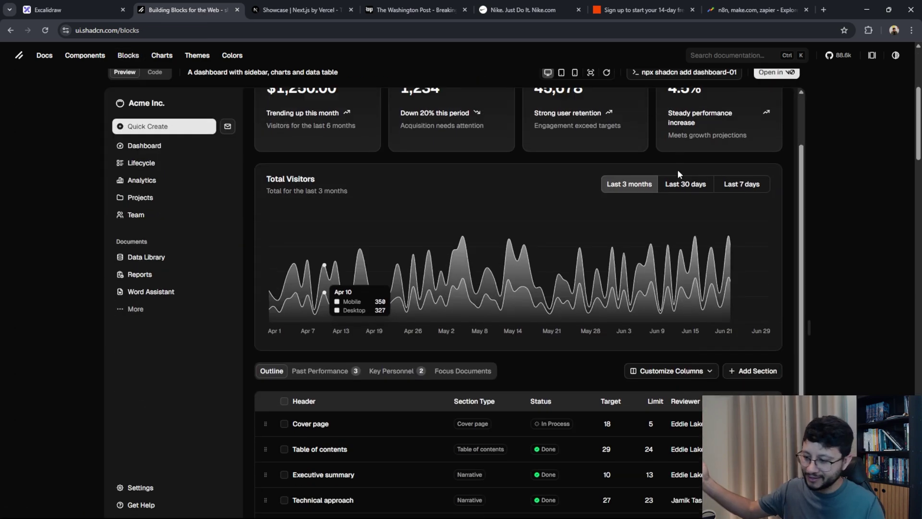
scroll(811, 236, down, 3)
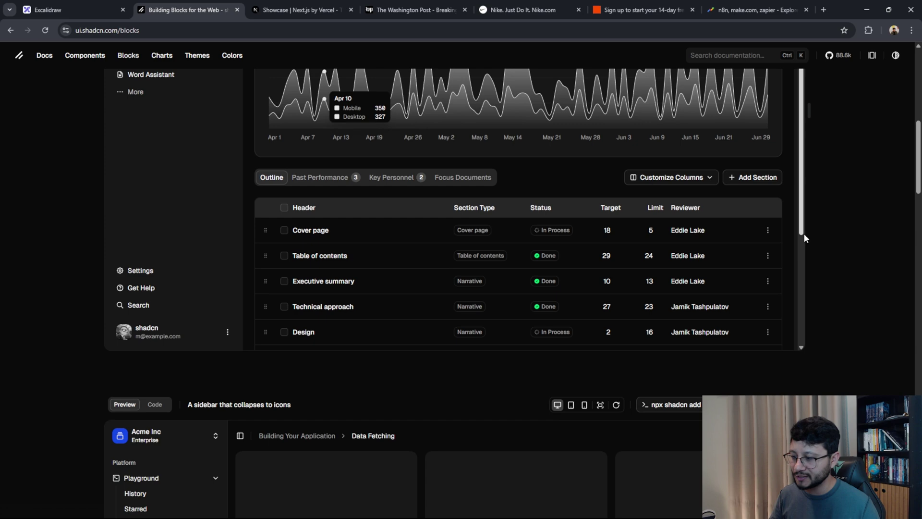
scroll(804, 238, up, 4)
scroll(804, 237, down, 3)
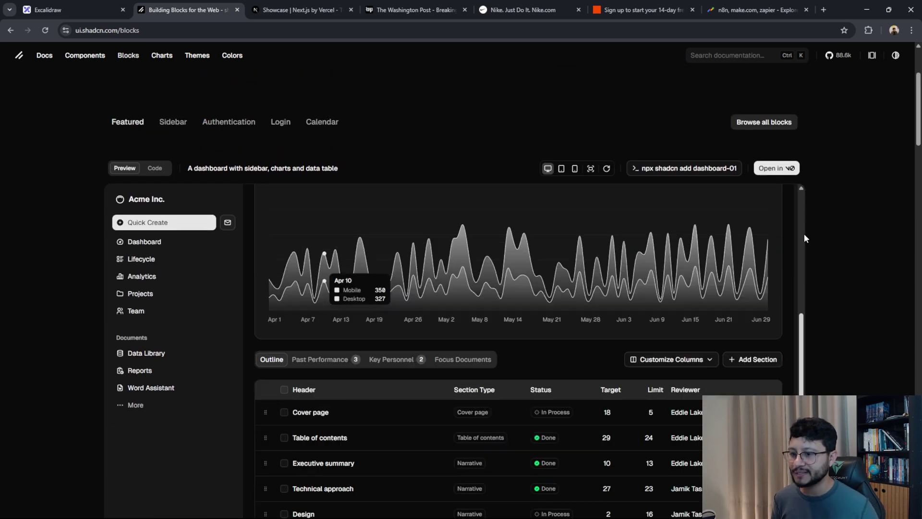
scroll(855, 237, down, 3)
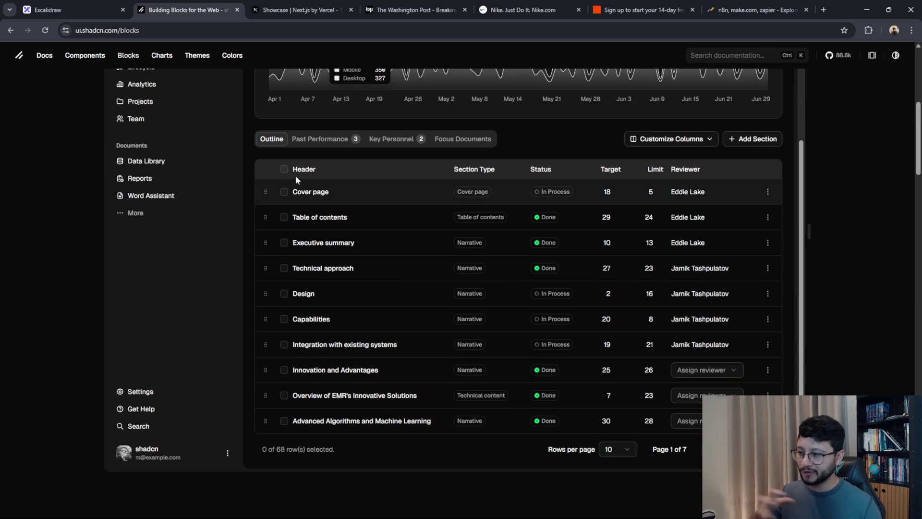
click(284, 169)
drag(266, 196, 265, 220)
key(ctrl+shift+Tab)
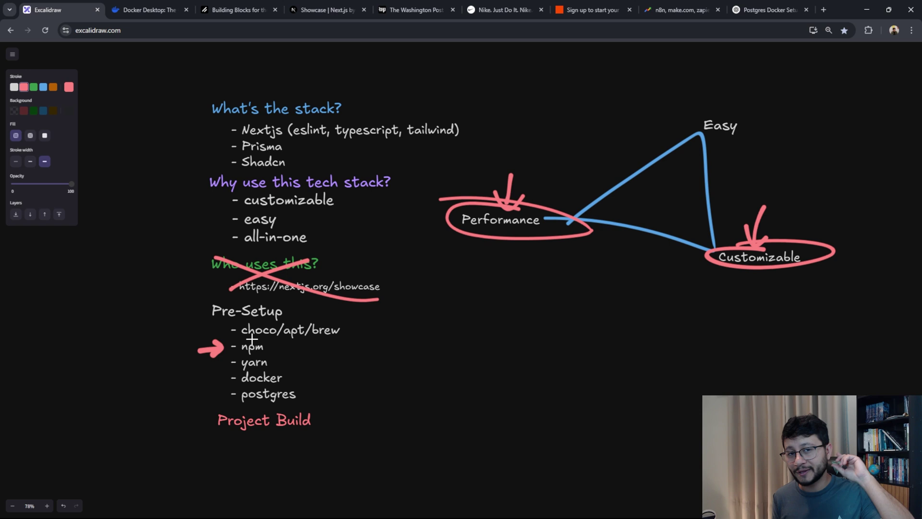
Edit the Pre-Setup text and highlight choco/apt/brew, npm and docker in turn.
key(Escape)
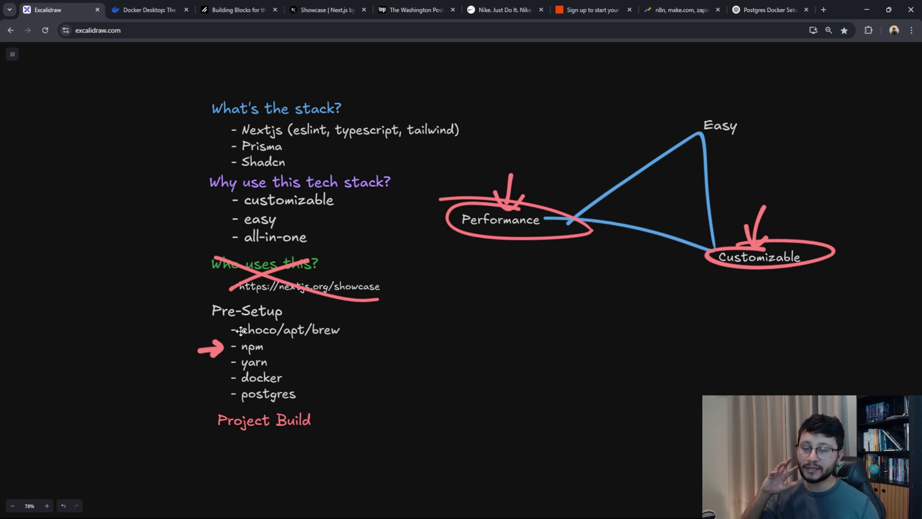
click(293, 335)
key(Escape)
double_click(299, 335)
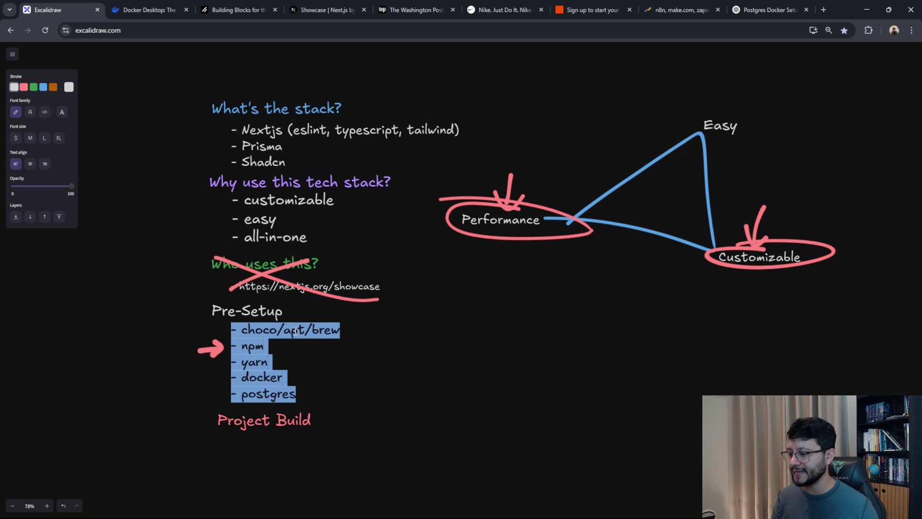
triple_click(293, 332)
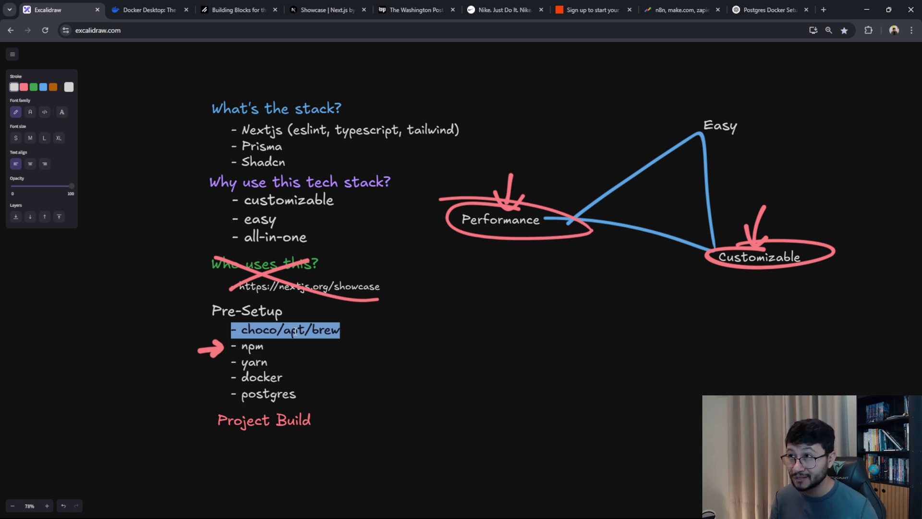
double_click(294, 331)
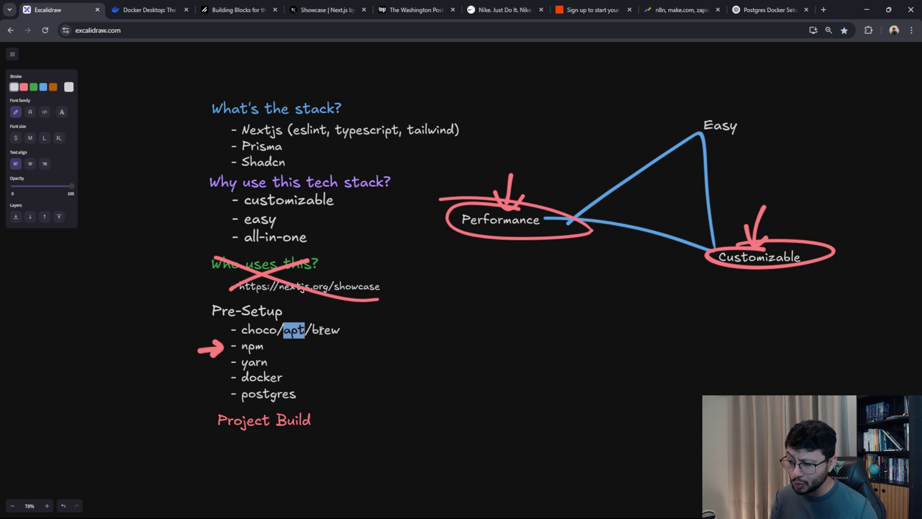
double_click(341, 326)
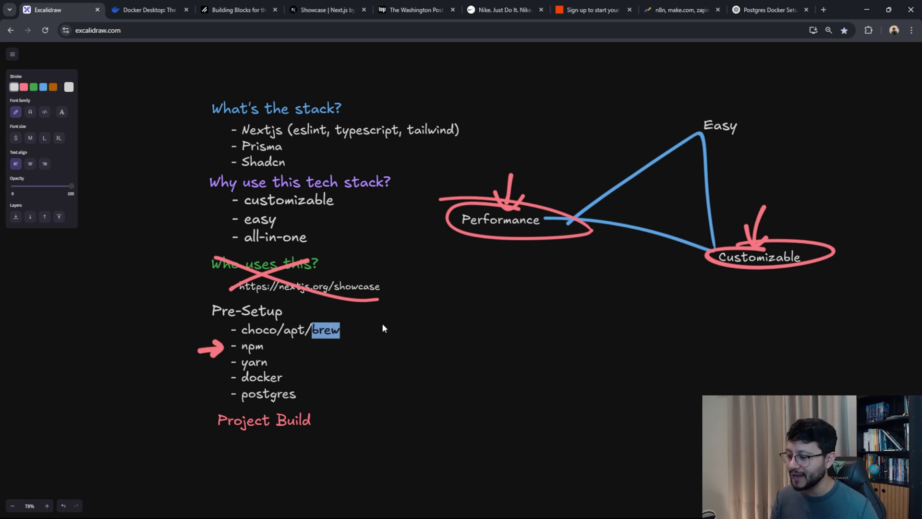
double_click(249, 347)
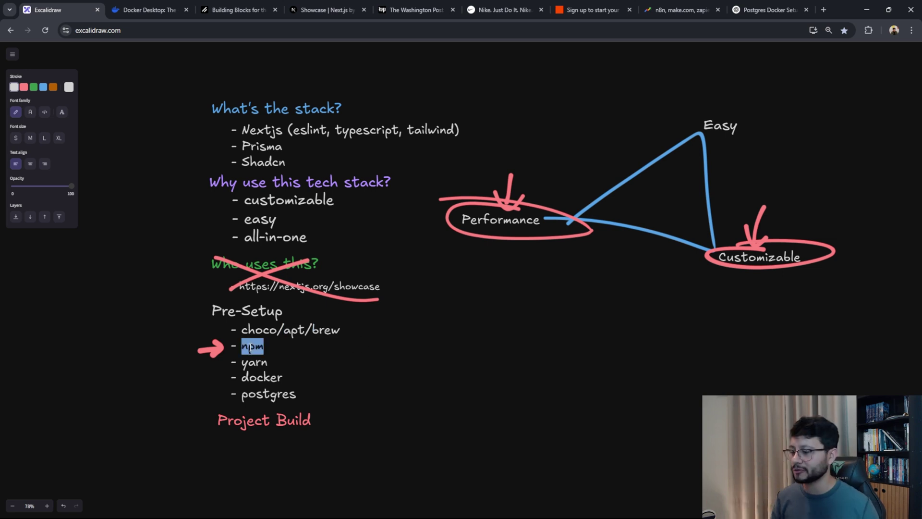
double_click(261, 378)
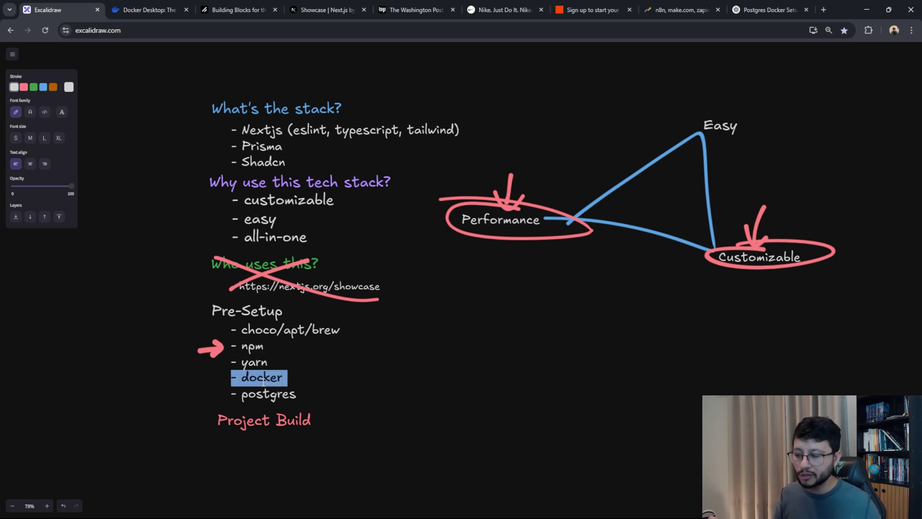
Switch from the Docker Desktop product page to the Docker Desktop app.
key(ctrl+Tab)
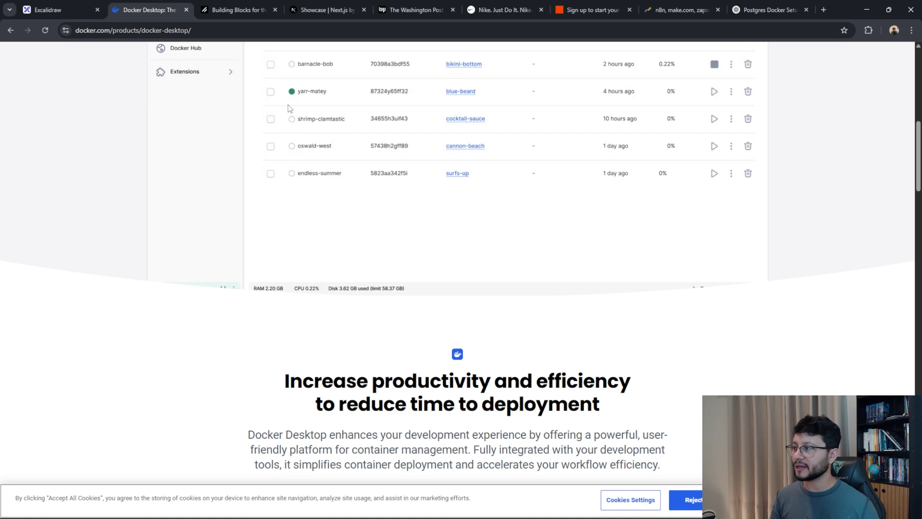
key(ctrl+shift+Tab)
key(alt+Tab)
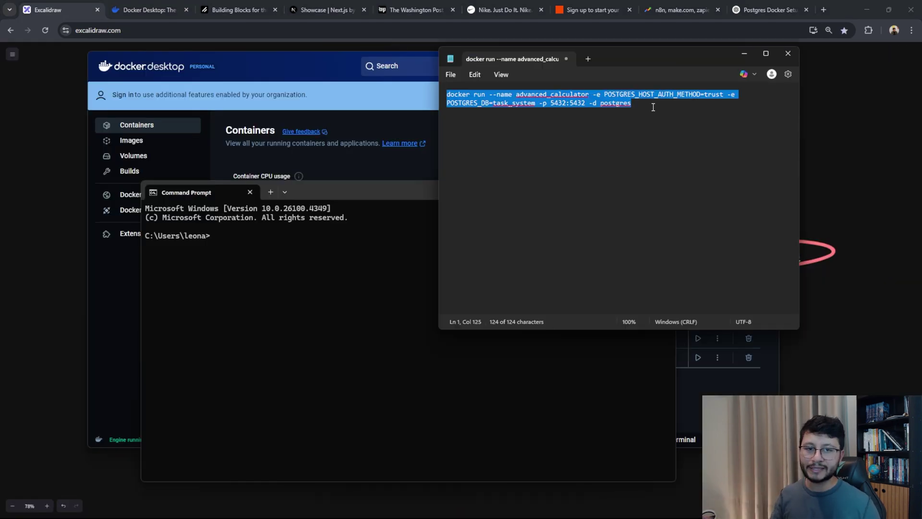
Run the pasted advanced_calculator Postgres docker command and check the containers list.
text(docker run --name advanced_calculator -e POSTGRES_HOST_AUTH_METHOD=trust -e POSTGRES_DB=task_system -p 5432:5432 -d postgres)
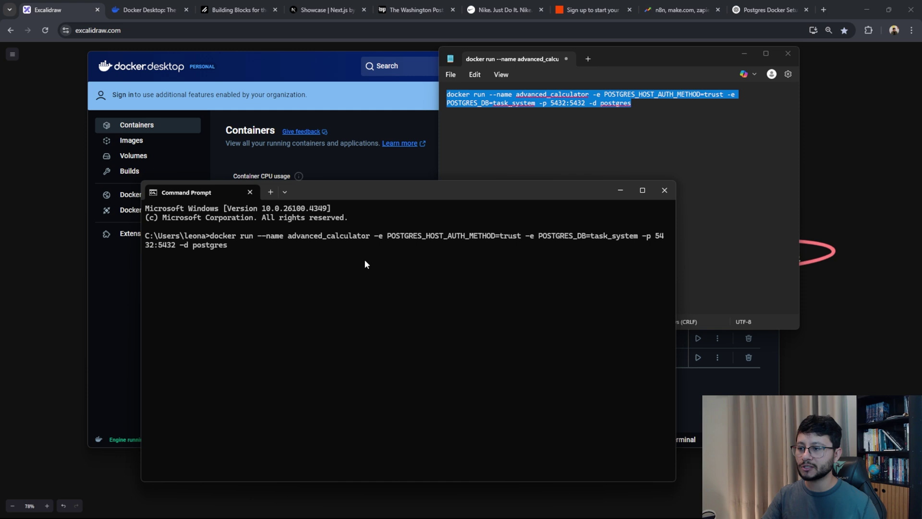
key(Return)
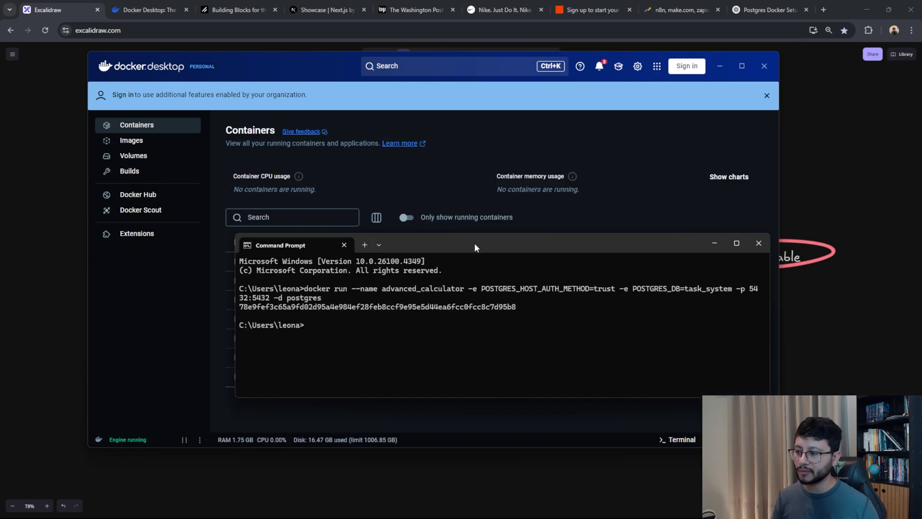
drag(475, 243, 505, 173)
click(551, 142)
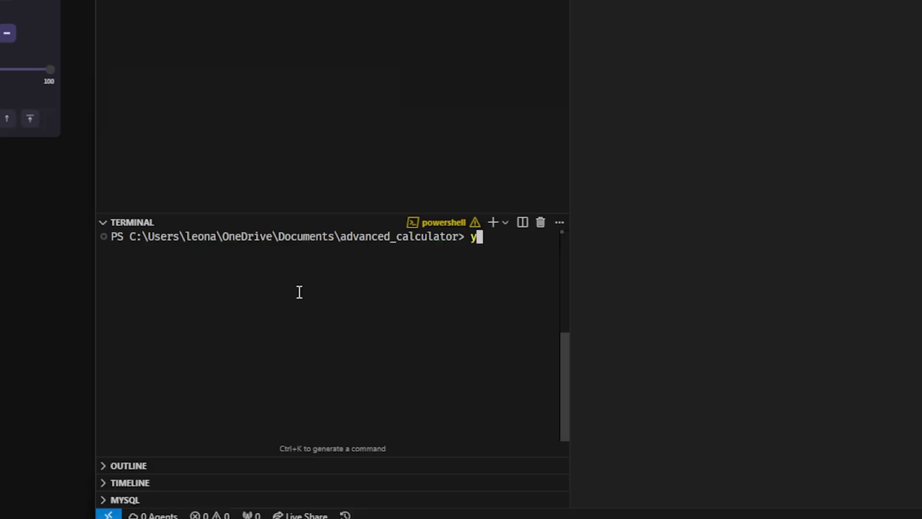
text(arn )
text(create next-a)
text(pp)
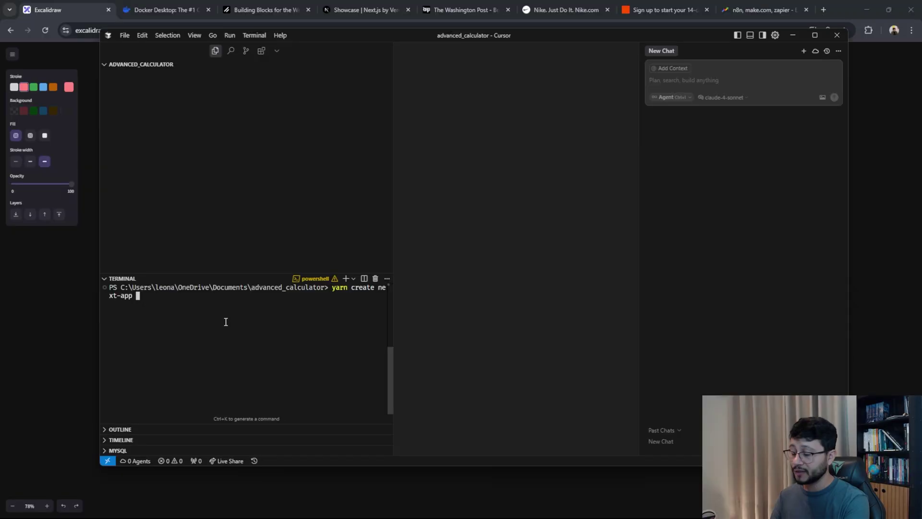
text( .)
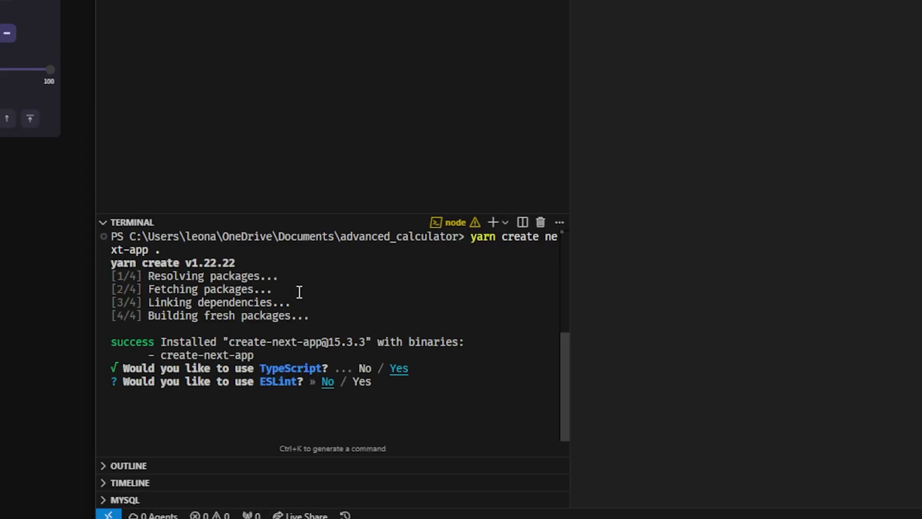
Answer the create-next-app prompts: no ESLint, Tailwind CSS, and defaults for the rest.
key(Return)
key(Return)
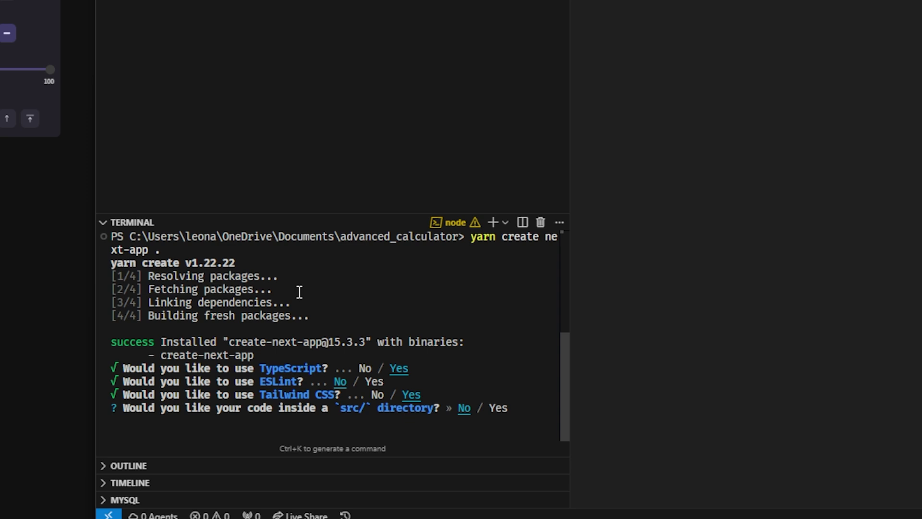
key(Return)
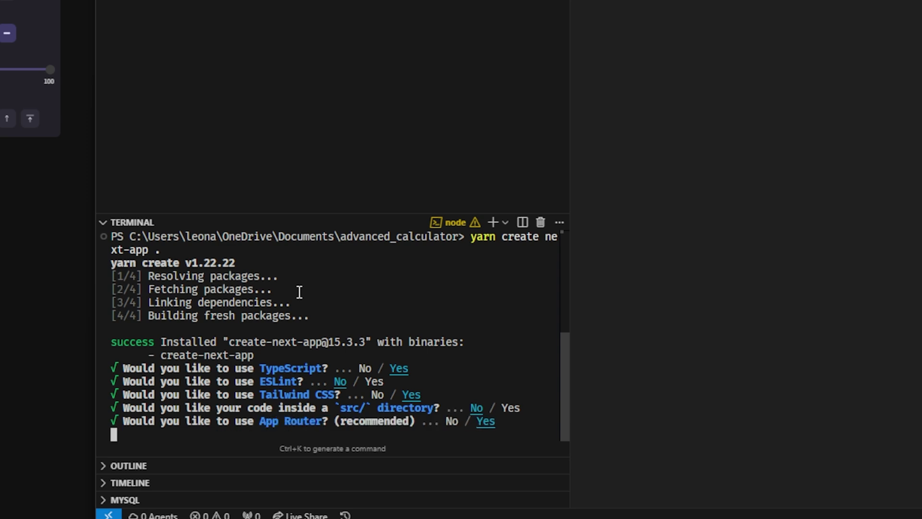
key(Return)
key(Return)
key(Return)
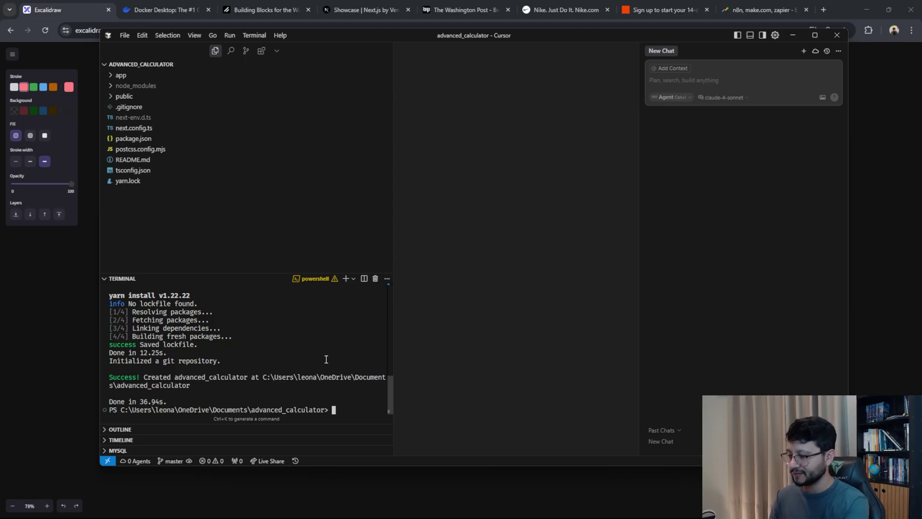
text(yarn )
text(a)
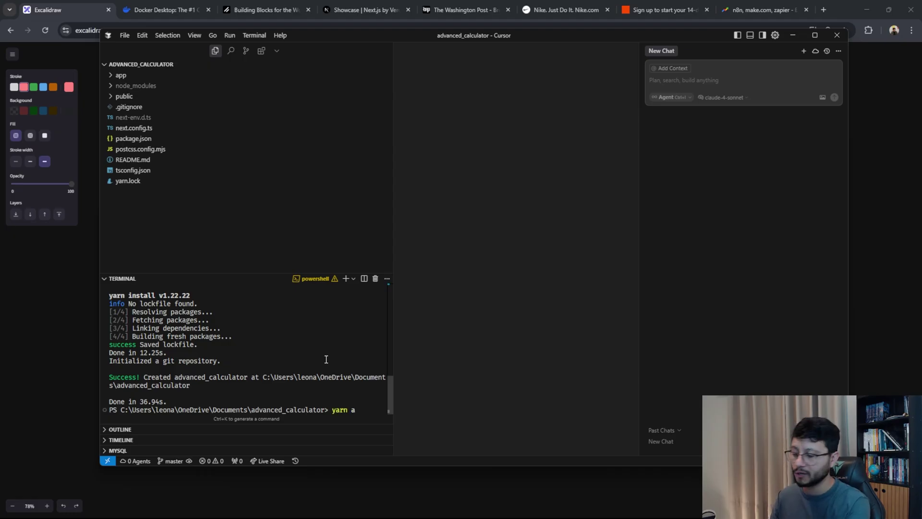
text(dd -D )
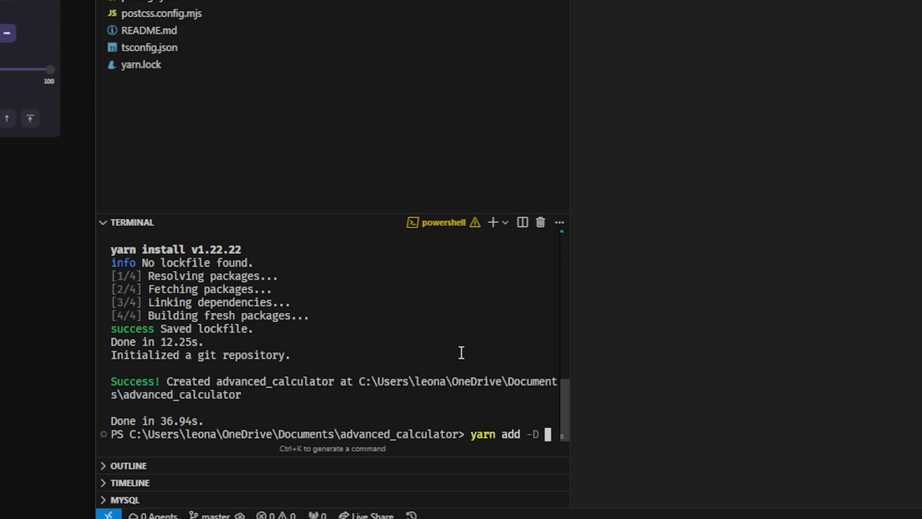
text(prisma)
key(Return)
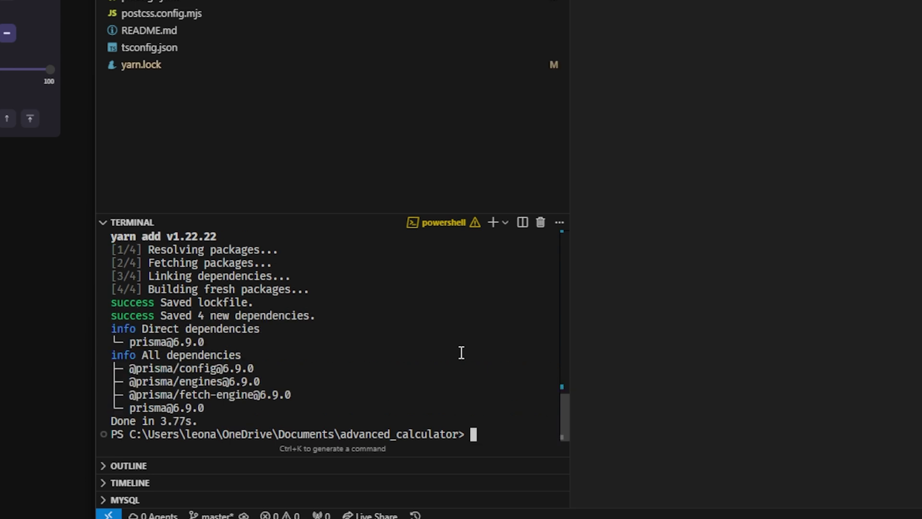
text(yarn add @pris)
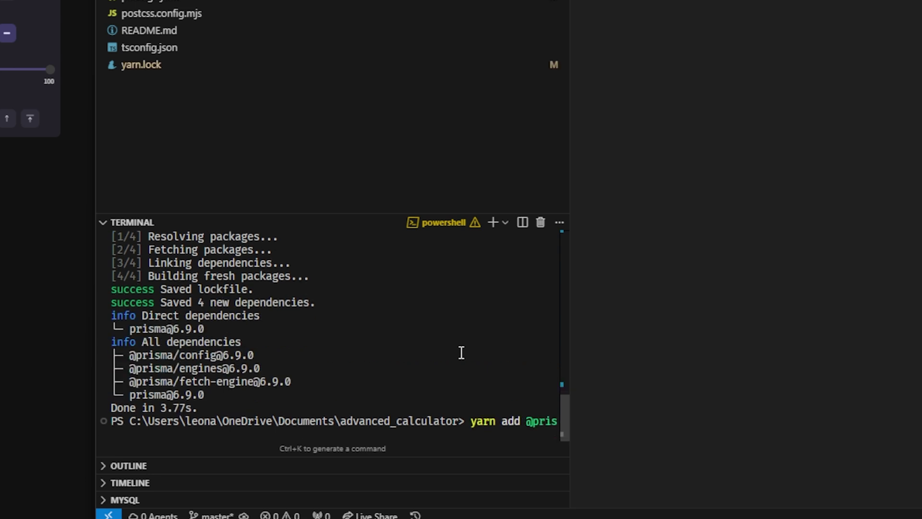
text(ma/client)
key(Return)
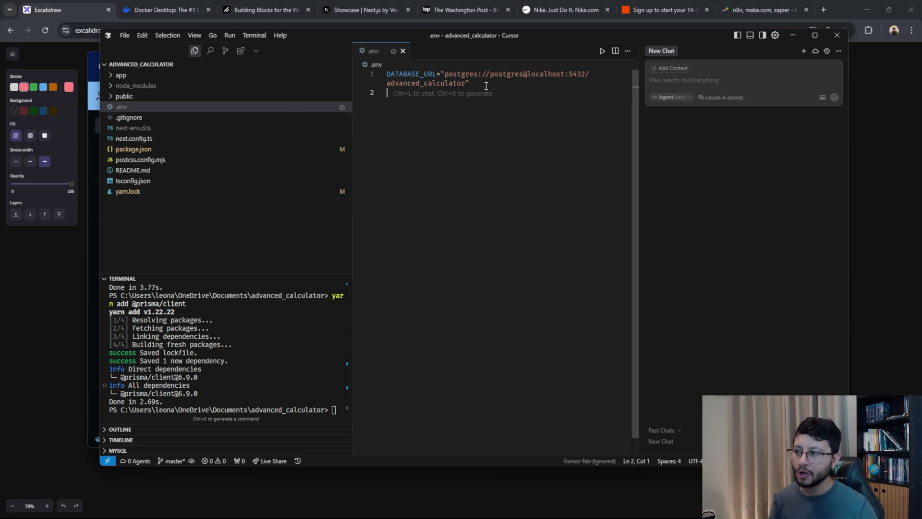
key(ctrl+a)
Check the .env DATABASE_URL points at the local advanced_calculator Postgres database.
click(506, 89)
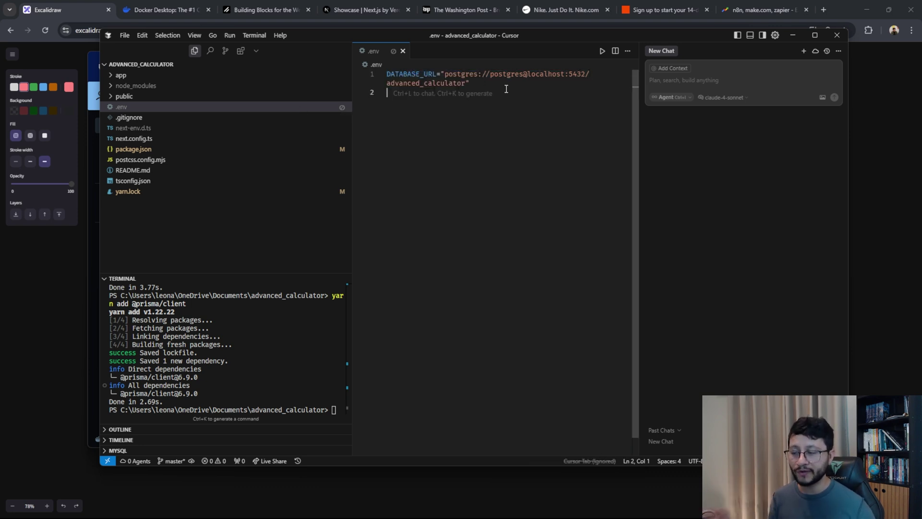
click(475, 83)
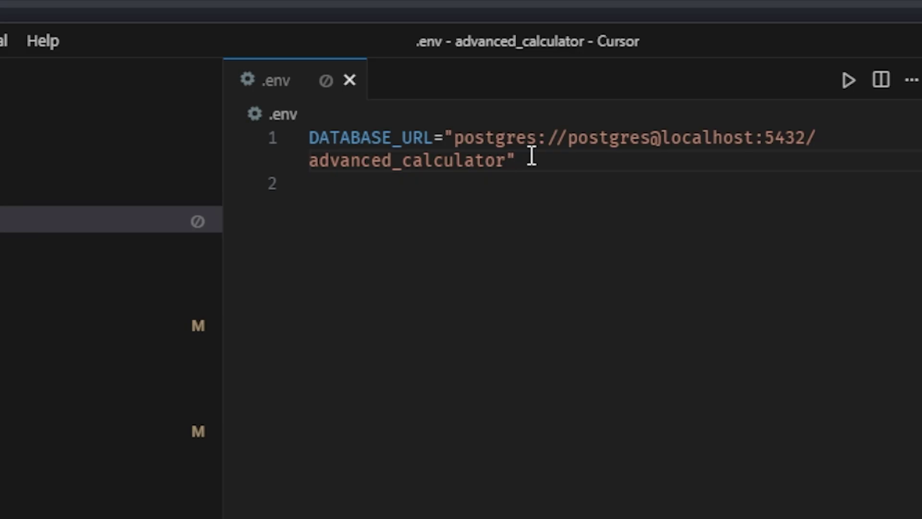
drag(531, 157, 445, 144)
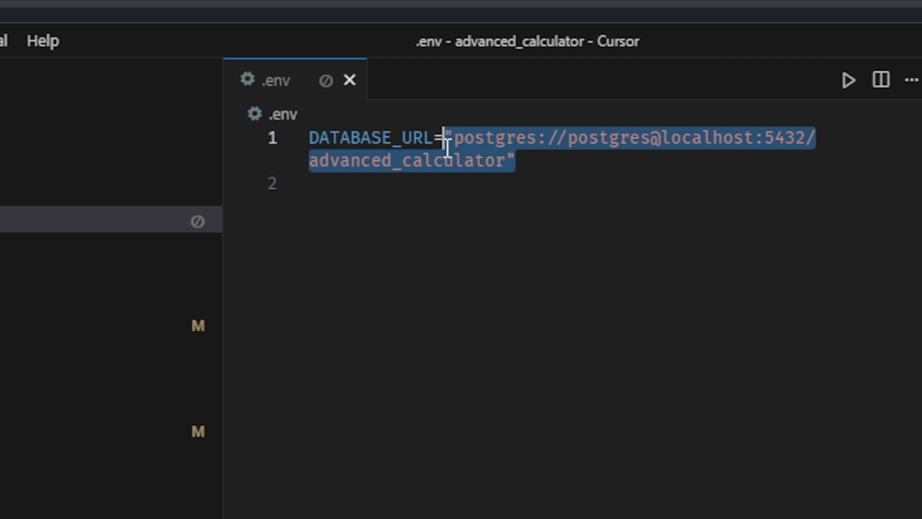
click(552, 208)
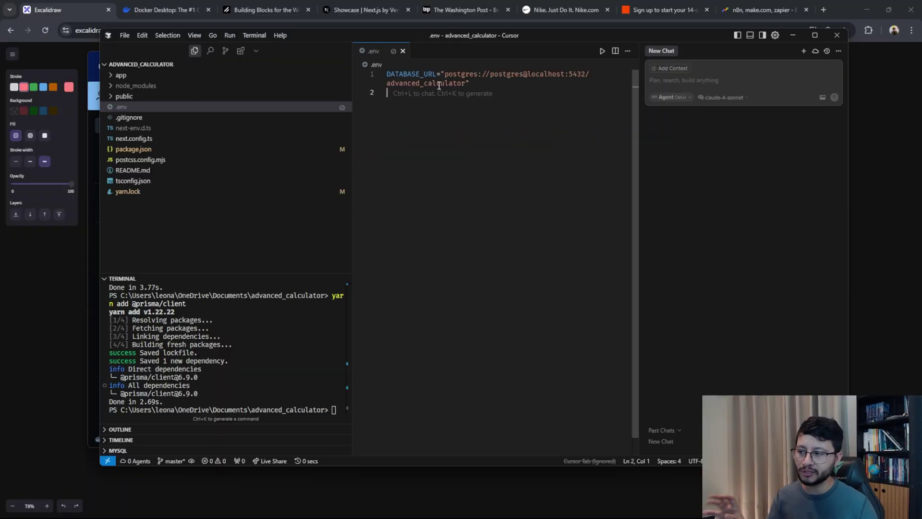
double_click(438, 85)
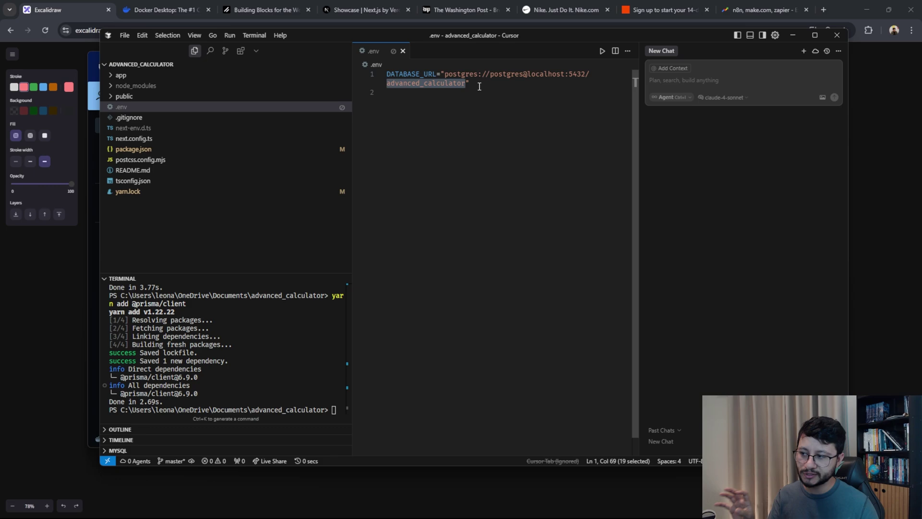
click(434, 82)
click(296, 366)
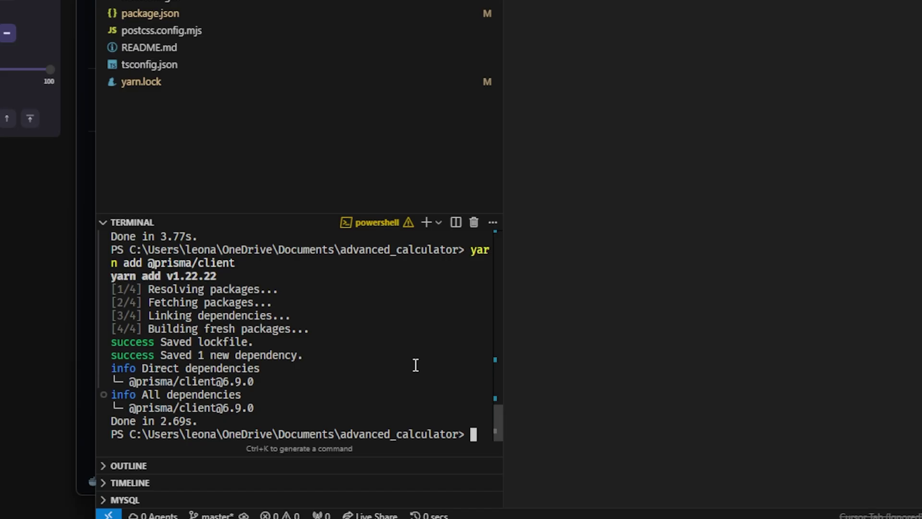
text(npx)
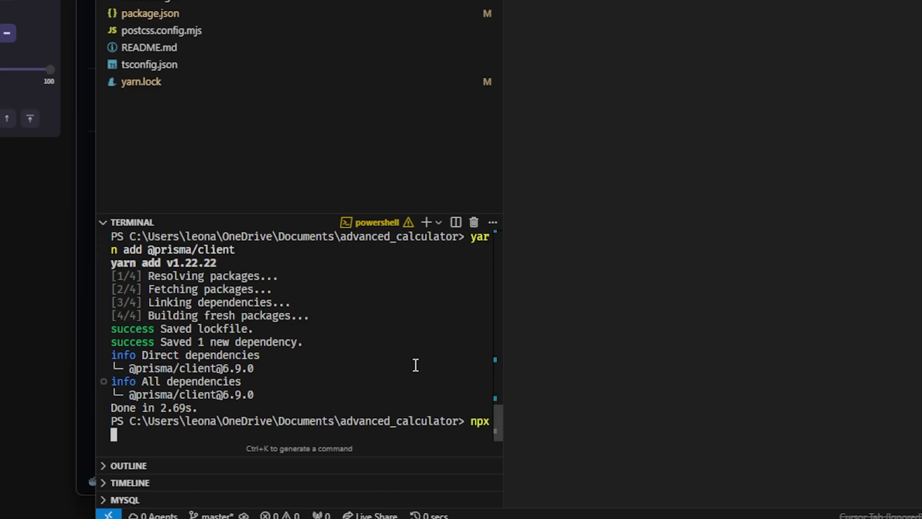
text(init)
Run prisma init, yarn prisma db push and yarn prisma generate.
key(Return)
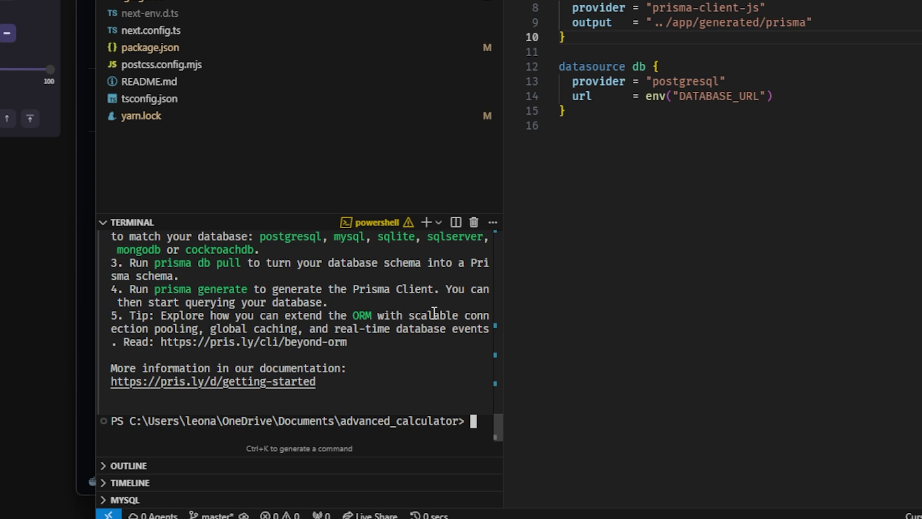
text(yarn prisma db)
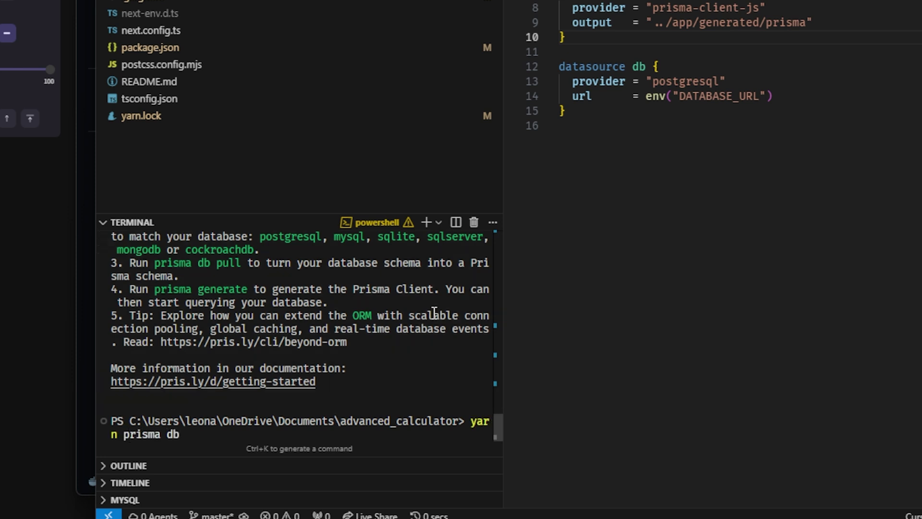
text( push)
key(Return)
text(arn p)
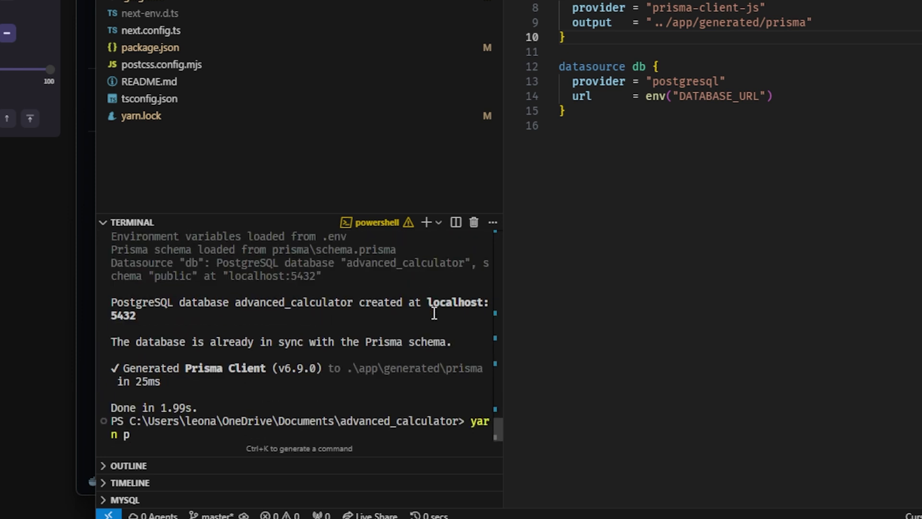
text(generate)
key(Return)
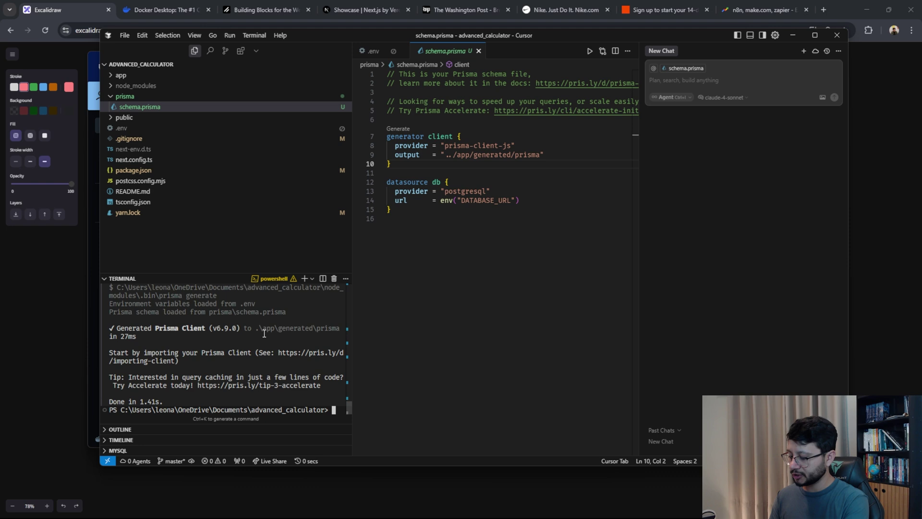
text(clear)
Clear the terminal, then run shadcn init with Neutral as the base colour.
key(Return)
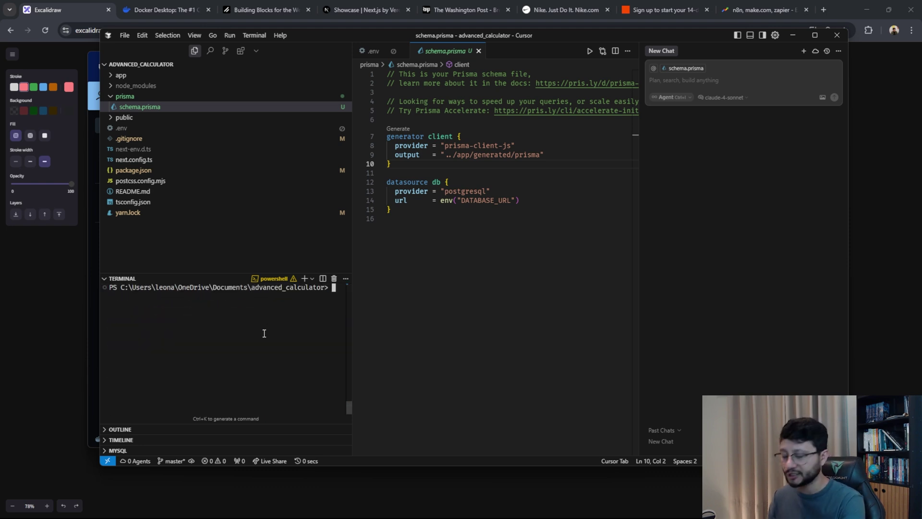
text(npx)
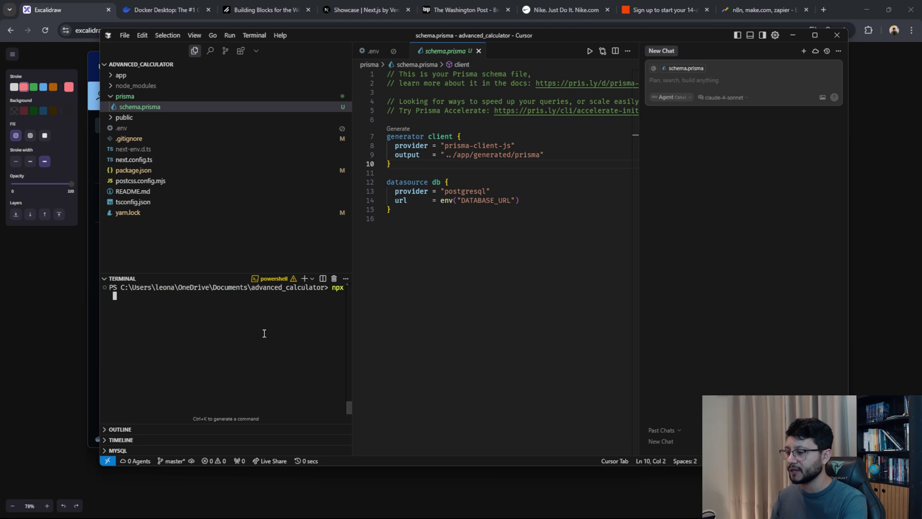
text( shadcn@)
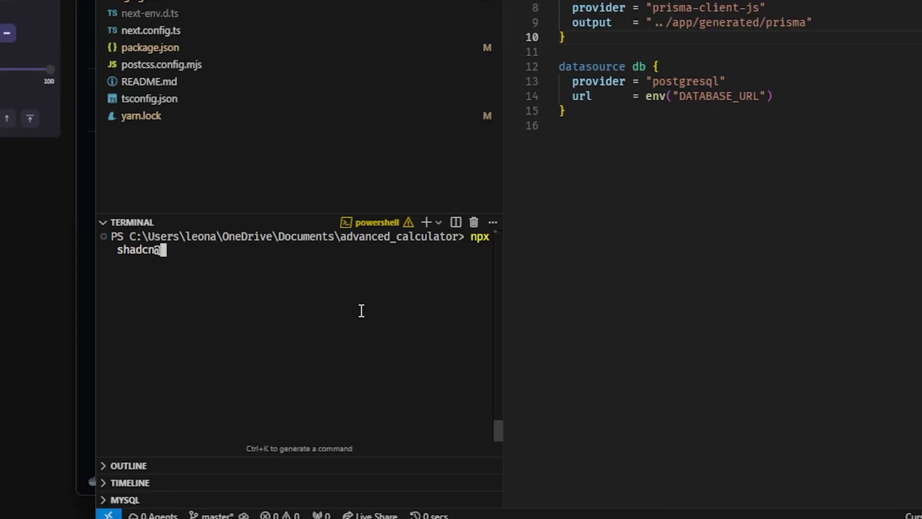
text(latest init)
key(Return)
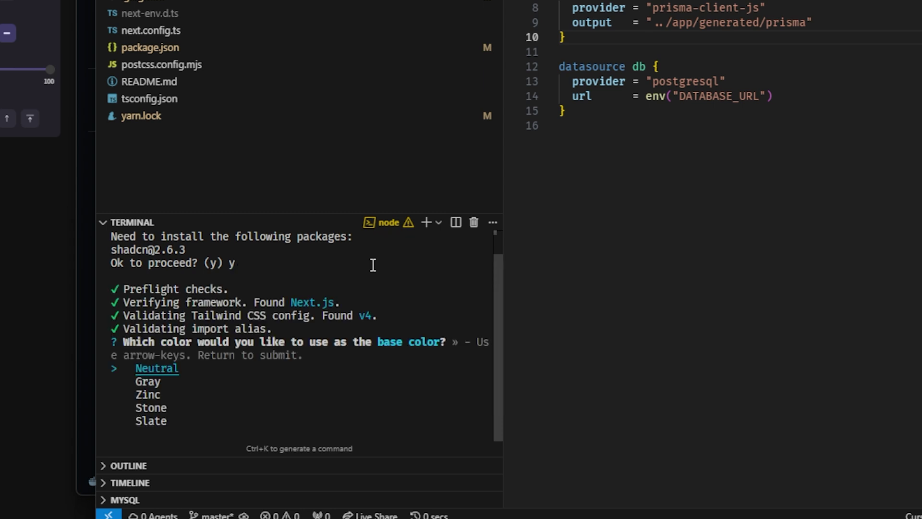
key(Return)
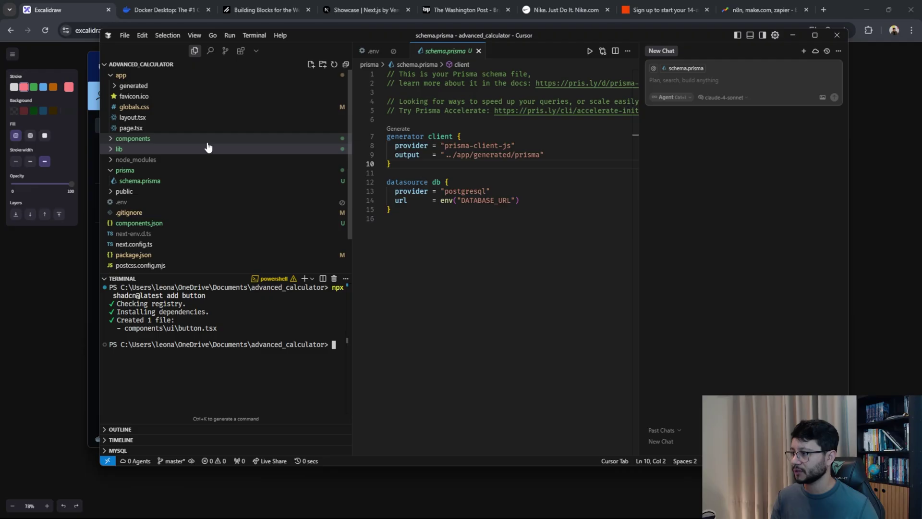
Inspect the new components/ui/button.tsx variant definitions, then close the file.
click(186, 139)
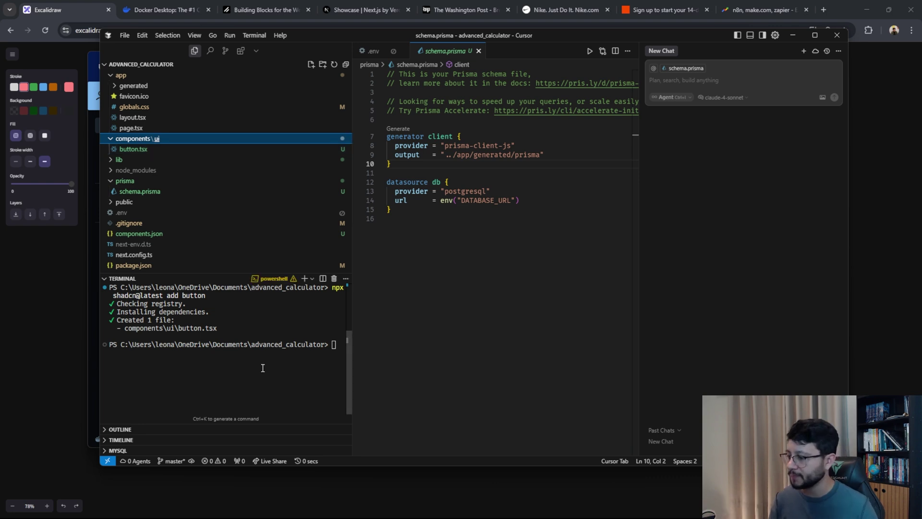
click(133, 149)
drag(392, 394, 409, 111)
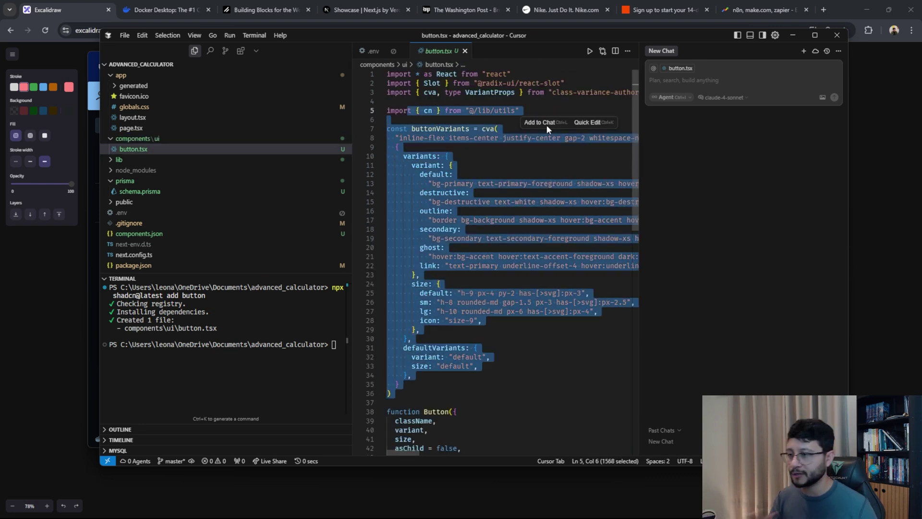
click(465, 51)
Close .env, clear the terminal and start the dev server with yarn dev.
click(393, 51)
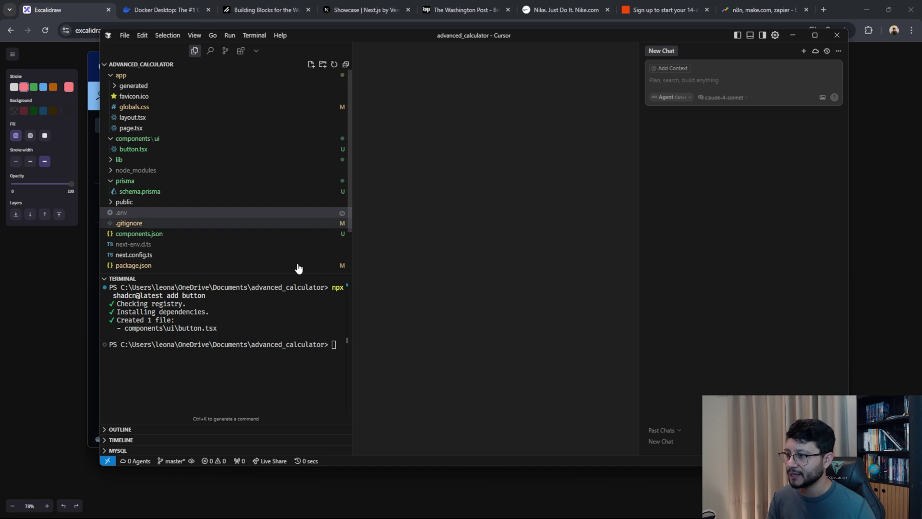
drag(352, 213, 279, 216)
text(clear)
key(Return)
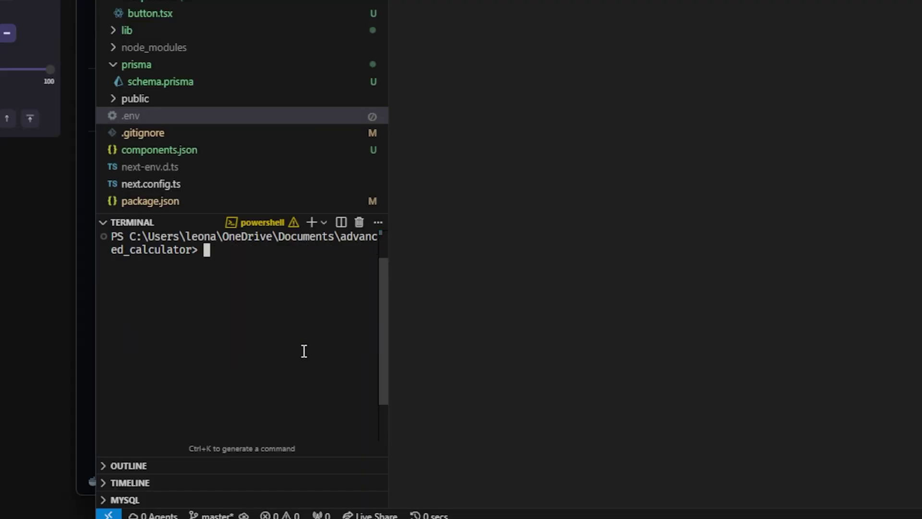
key(Return)
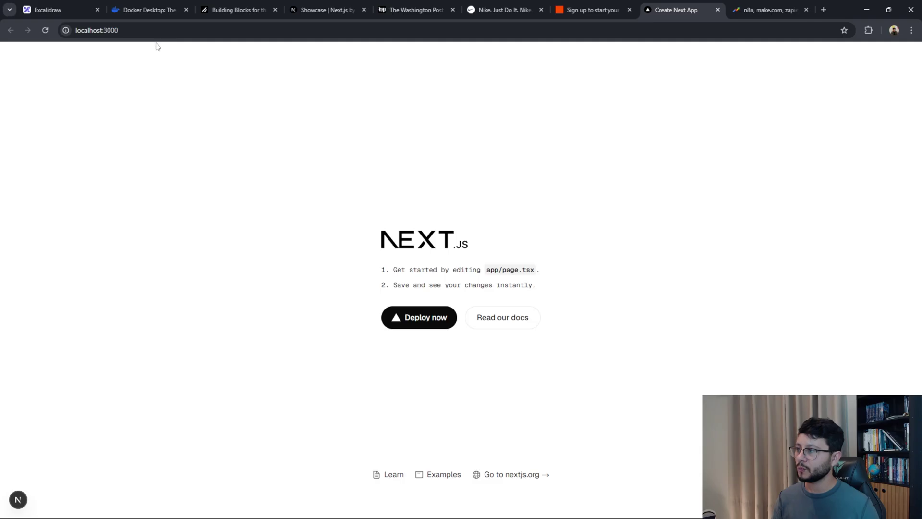
Check the localhost:3000 starter page, then circle Easy in red on the Excalidraw diagram.
drag(542, 336, 564, 135)
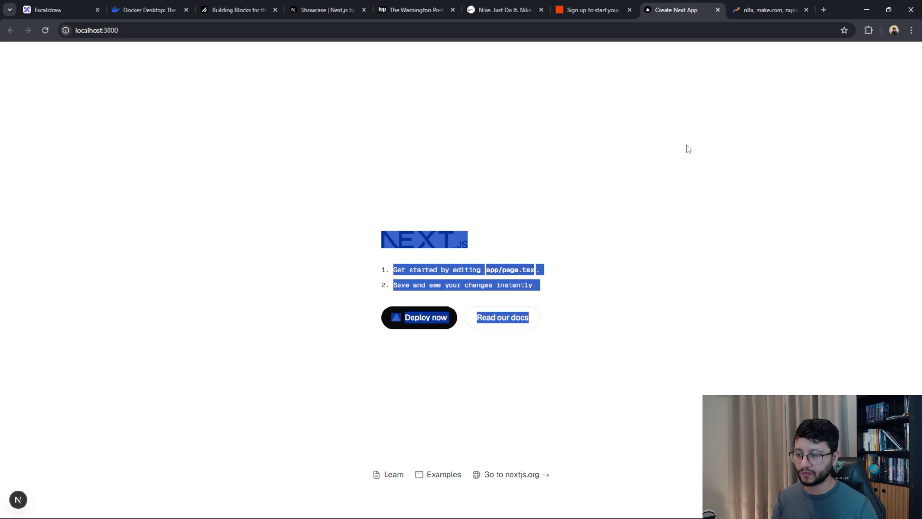
key(ctrl+1)
drag(710, 103, 764, 115)
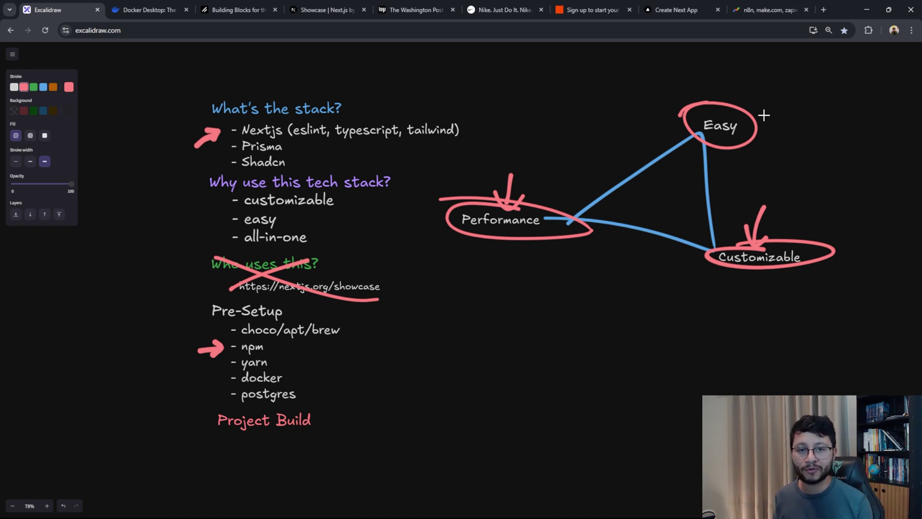
Draw a red arrow pointing down at Easy, then return to the Cursor window.
drag(774, 86, 765, 103)
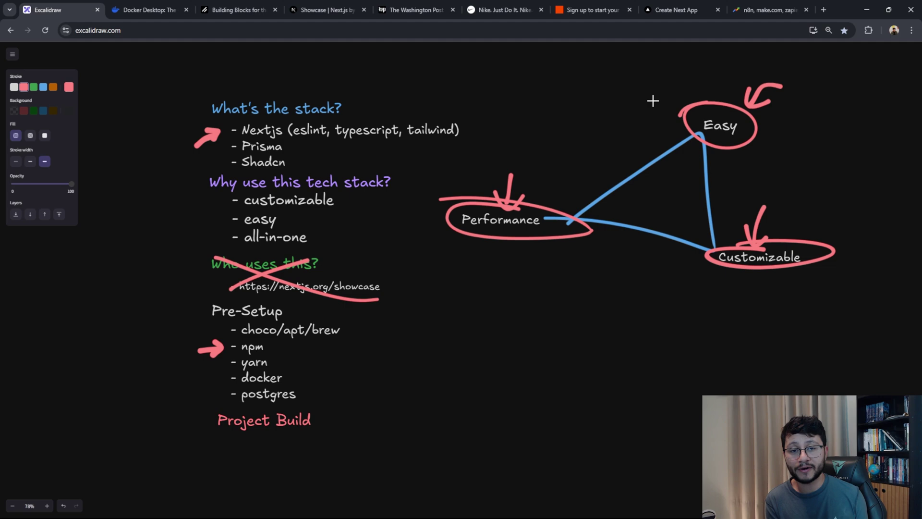
key(alt+Tab)
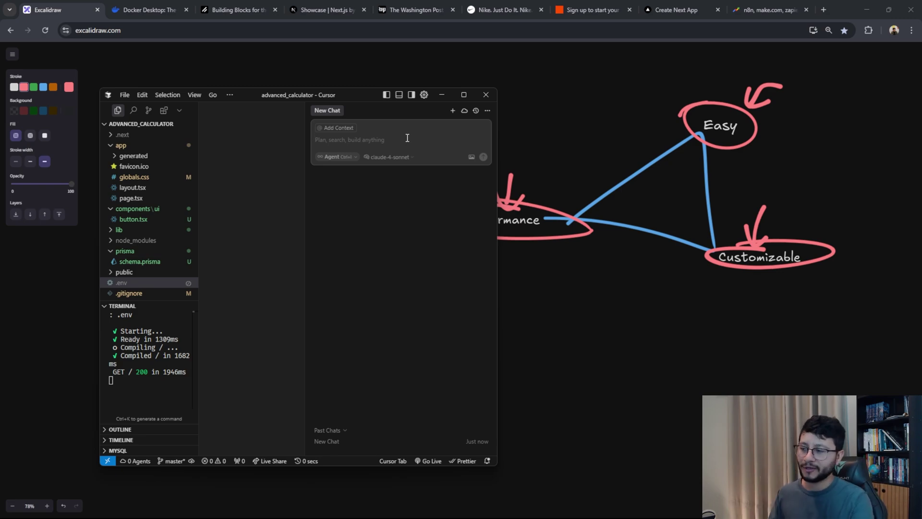
Paste the calculator brief into the agent chat and review its shadcn card/input/dialog install command.
key(ctrl+v)
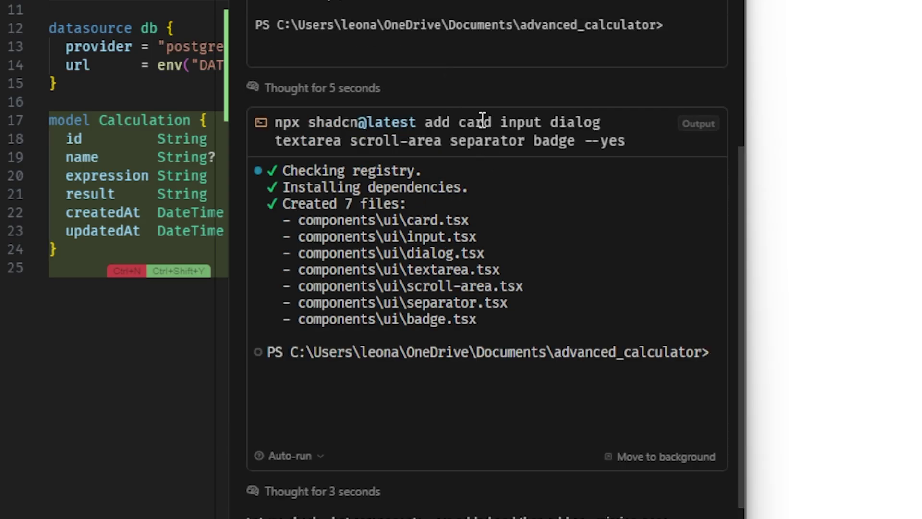
double_click(330, 153)
double_click(520, 122)
double_click(574, 123)
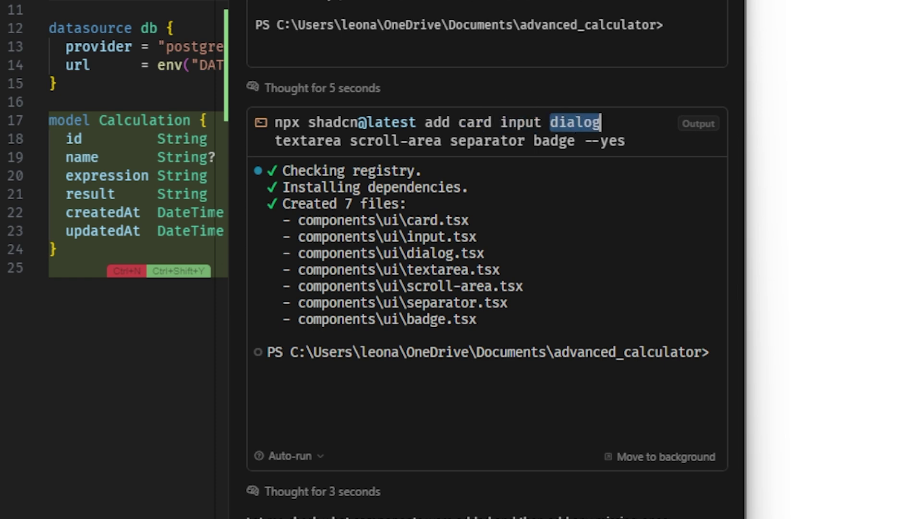
Switch to the shadcn docs and open the Card component page.
key(alt+Tab)
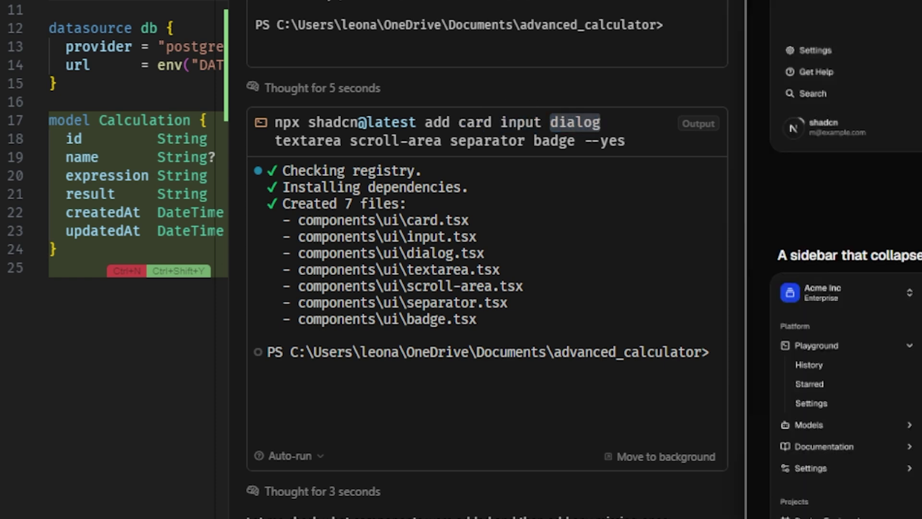
click(822, 18)
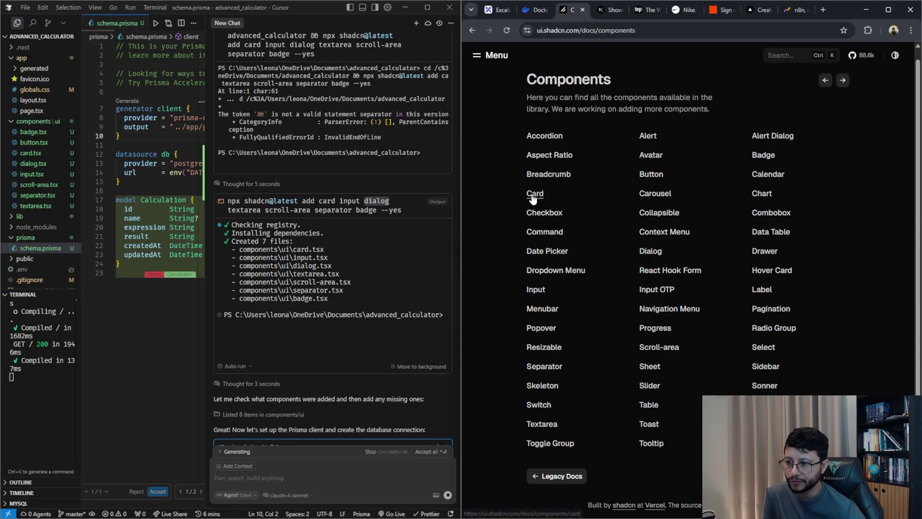
click(480, 193)
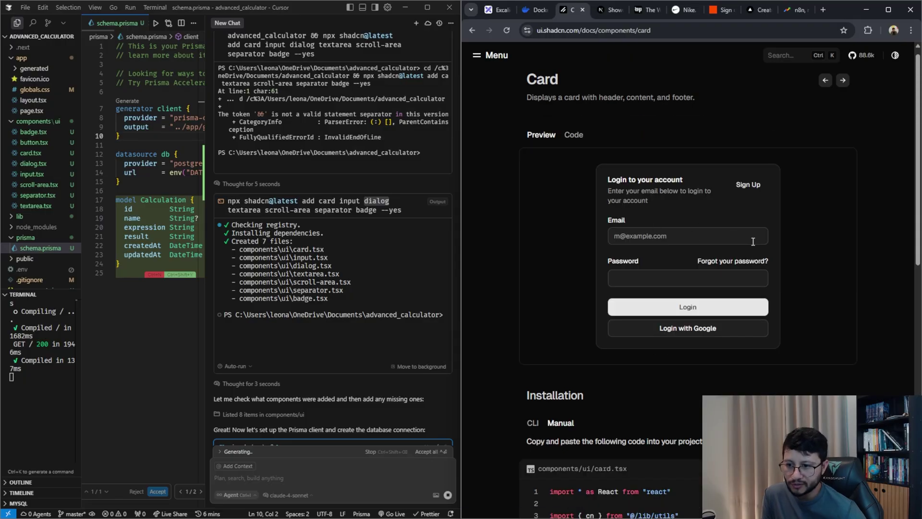
scroll(720, 223, down, 3)
scroll(688, 216, down, 1)
scroll(656, 199, up, 5)
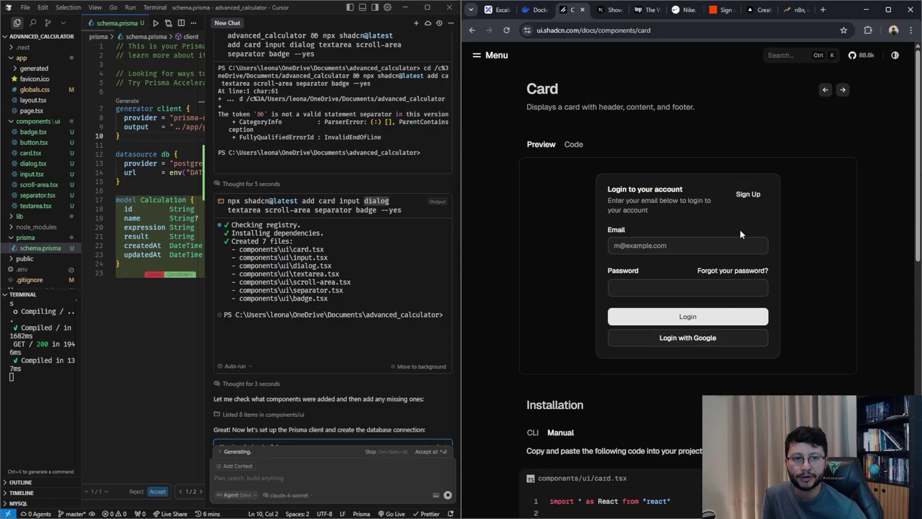
Open the Dialog docs and preview the Edit profile example dialog twice.
click(490, 54)
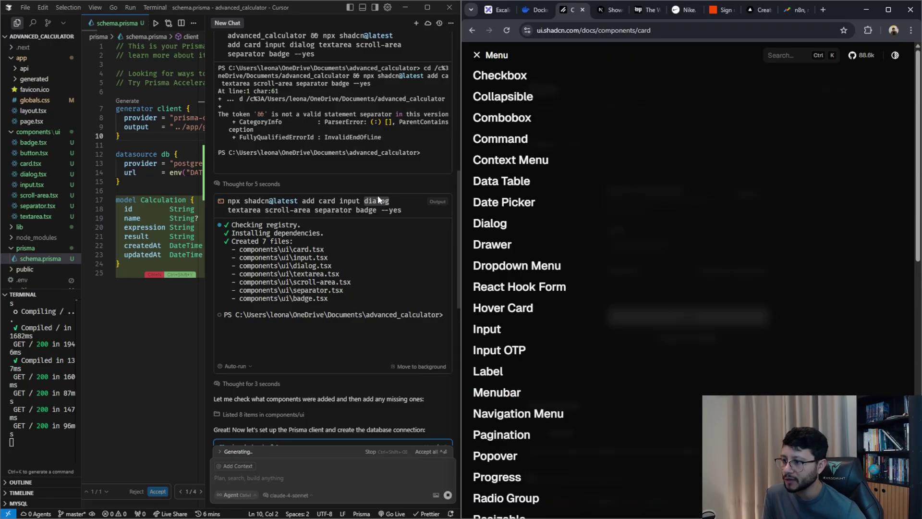
click(479, 225)
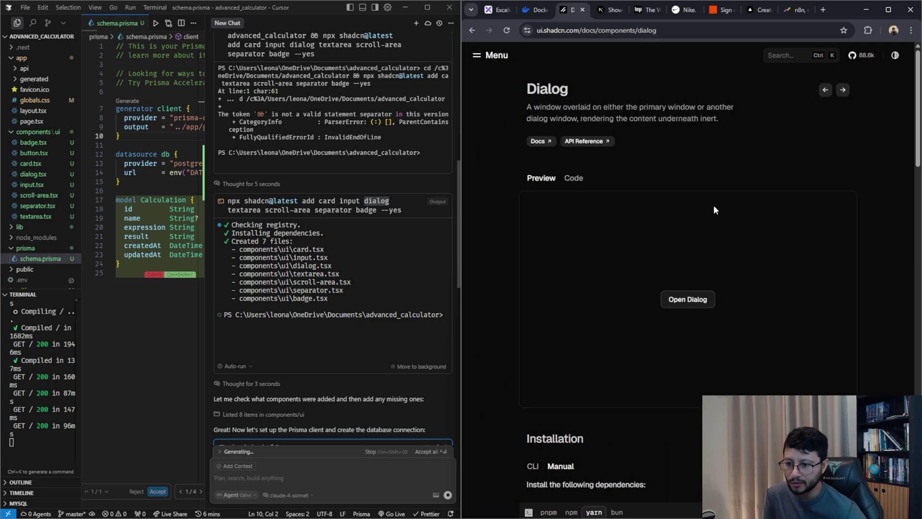
click(687, 300)
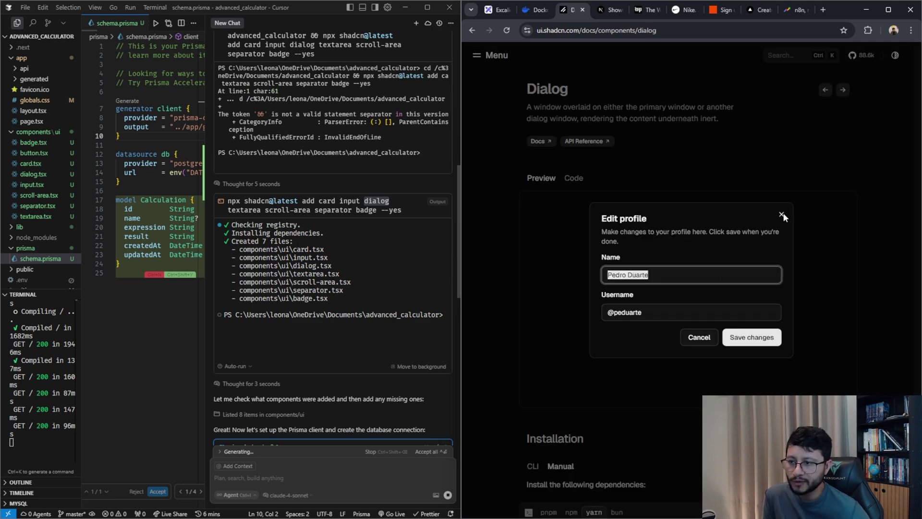
click(803, 186)
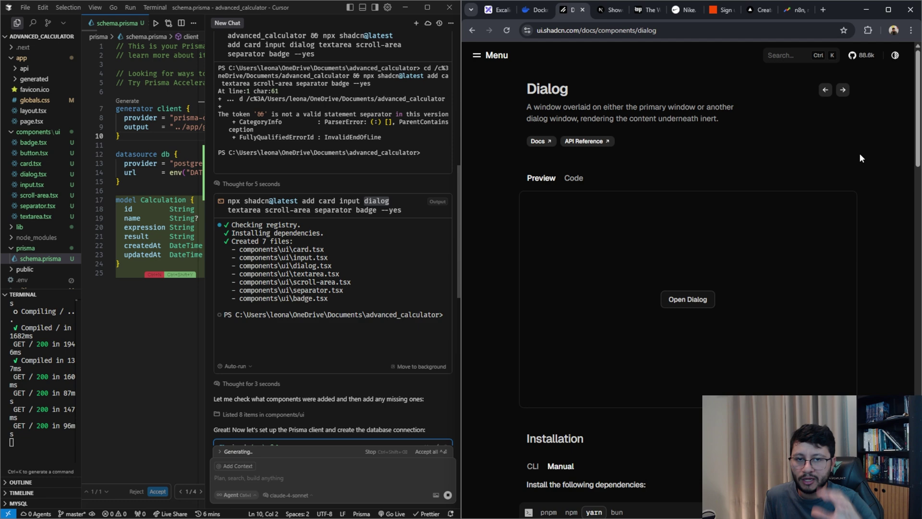
click(692, 296)
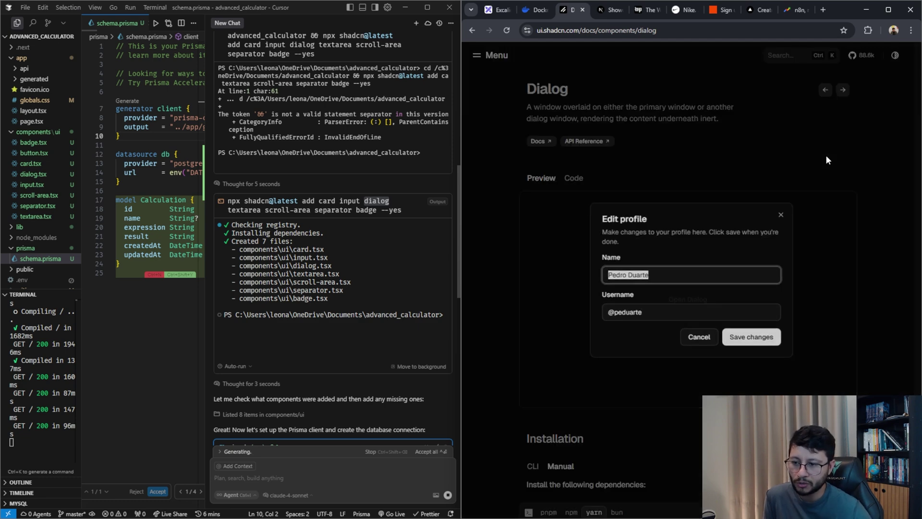
click(847, 188)
double_click(245, 209)
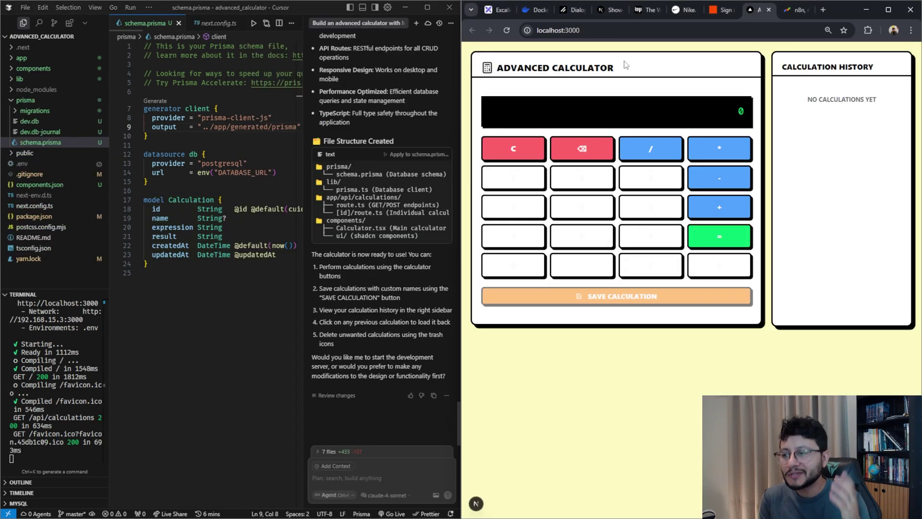
Calculate 789*9 on the Advanced Calculator keypad to get 7101.
drag(616, 69, 494, 70)
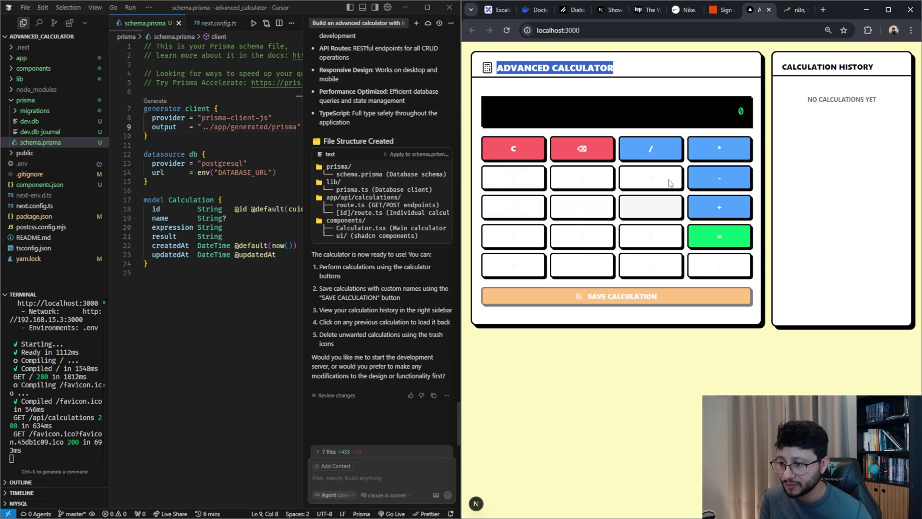
click(515, 179)
click(598, 186)
click(650, 180)
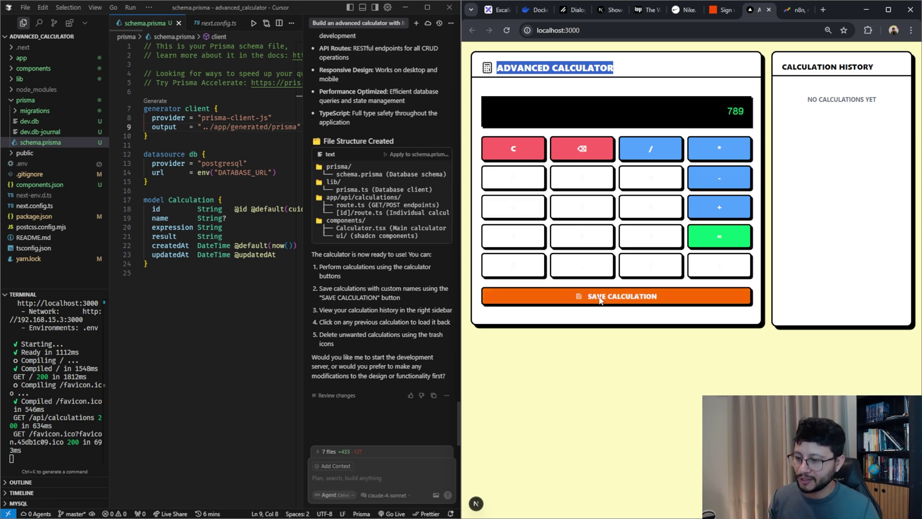
click(701, 158)
click(651, 179)
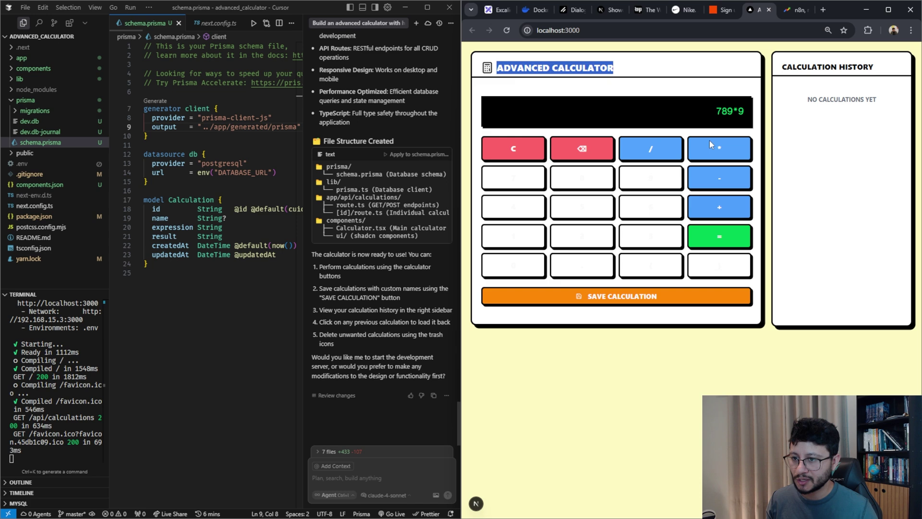
click(721, 244)
Save the 789*9 = 7101 calculation as 'First', then delete it from history.
click(597, 296)
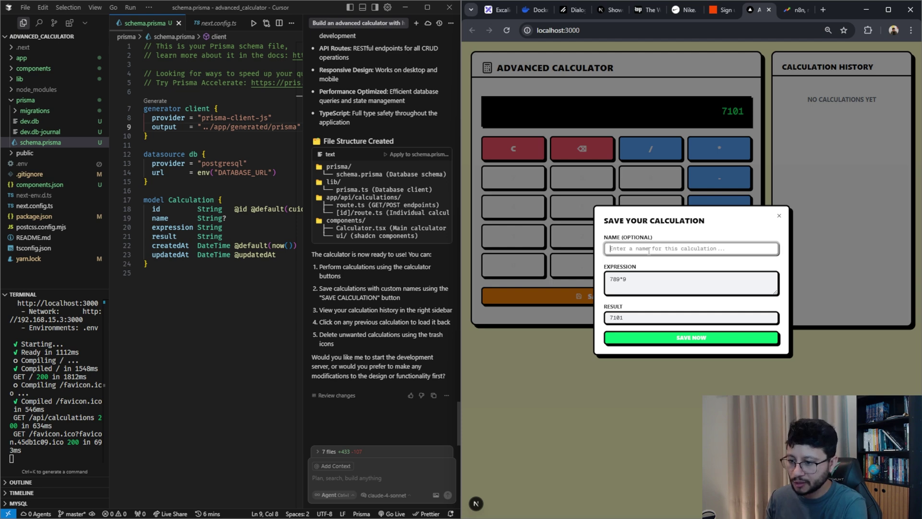
text(First)
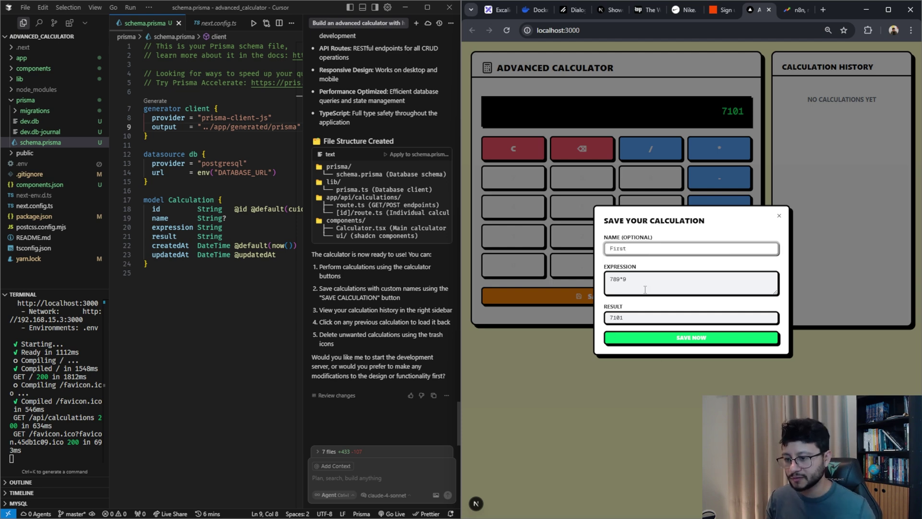
triple_click(645, 290)
triple_click(634, 318)
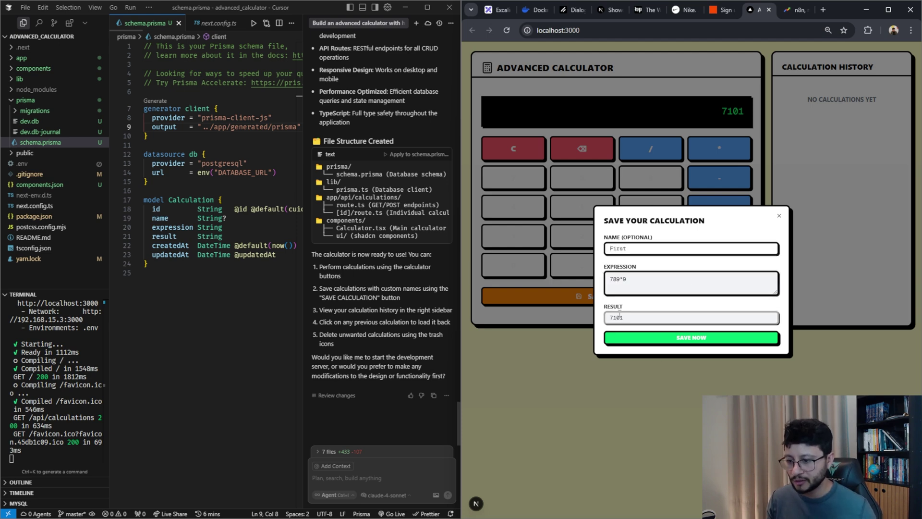
click(678, 338)
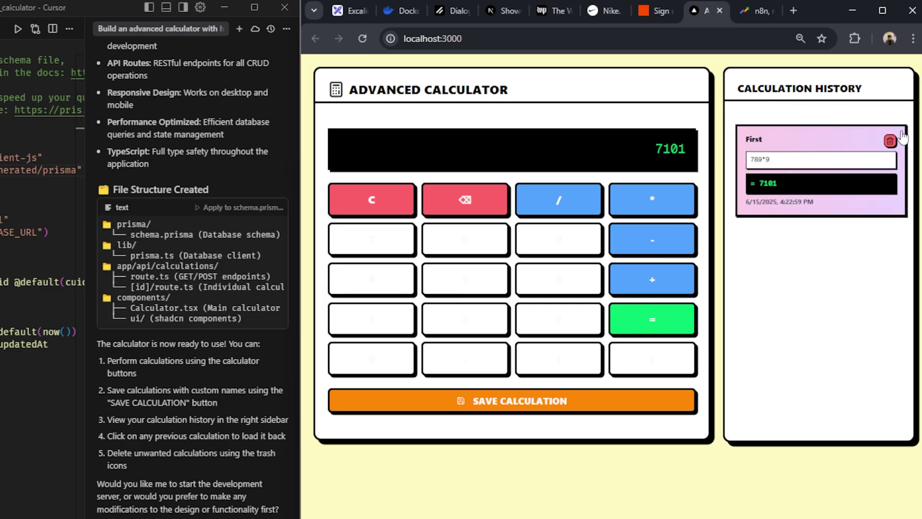
click(891, 142)
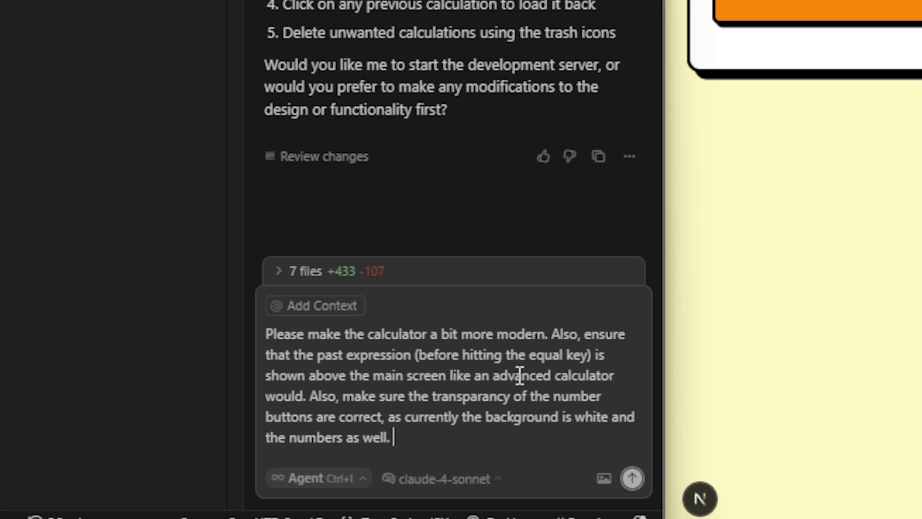
Highlight the prompt sentence about number-button transparency, then deselect it.
mouse_move(306, 396)
mouse_down()
mouse_move(382, 427)
mouse_move(339, 418)
mouse_move(477, 424)
mouse_up()
click(424, 428)
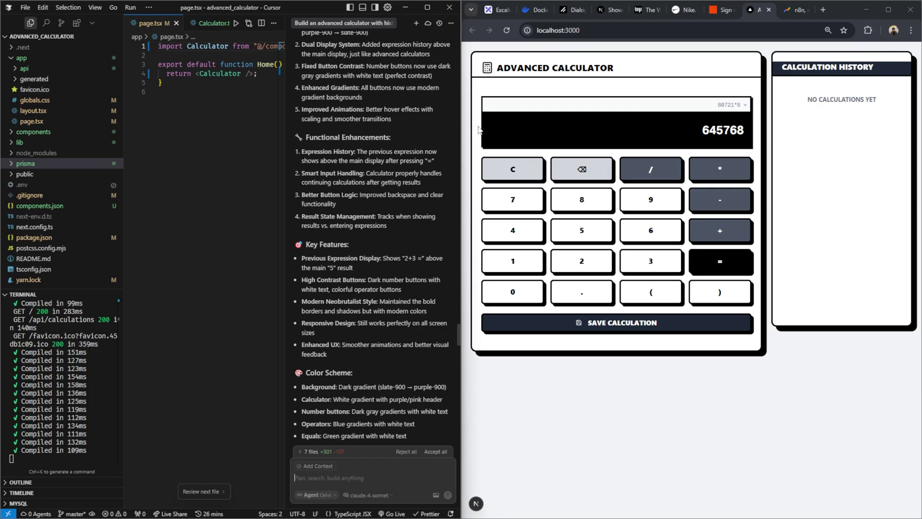
Maximise Chrome, evaluate 58*58 and save it as 'first'.
click(889, 11)
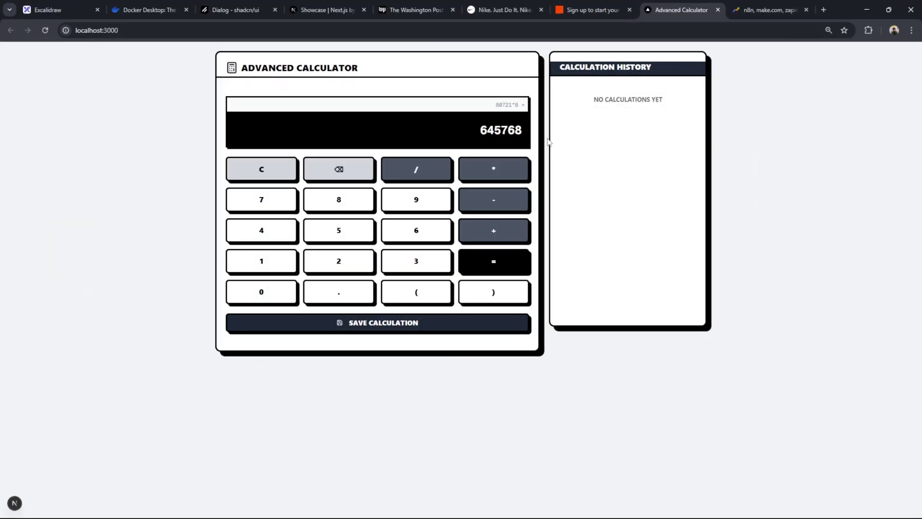
click(261, 169)
text(5)
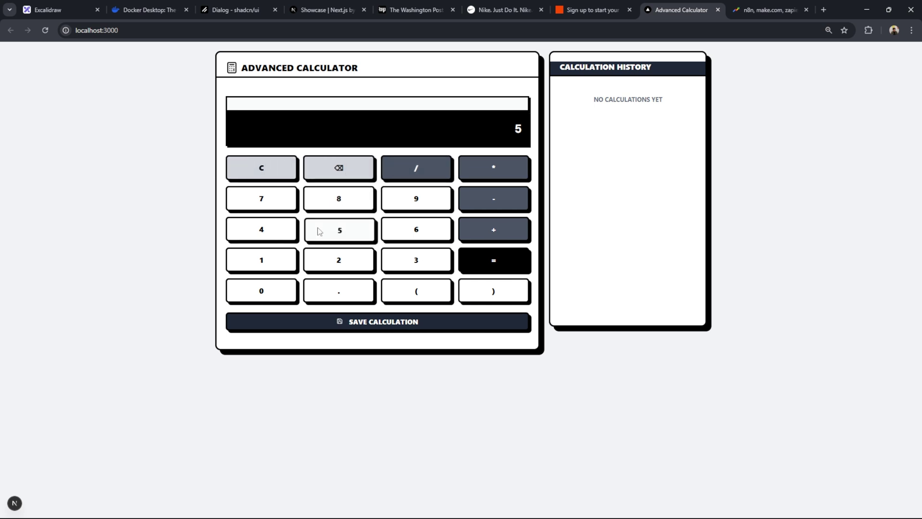
text(8*58)
key(Return)
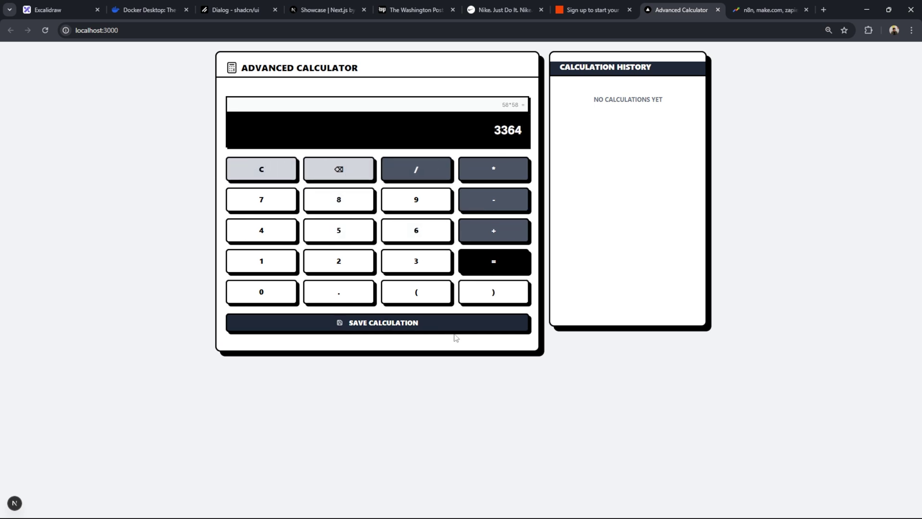
click(454, 328)
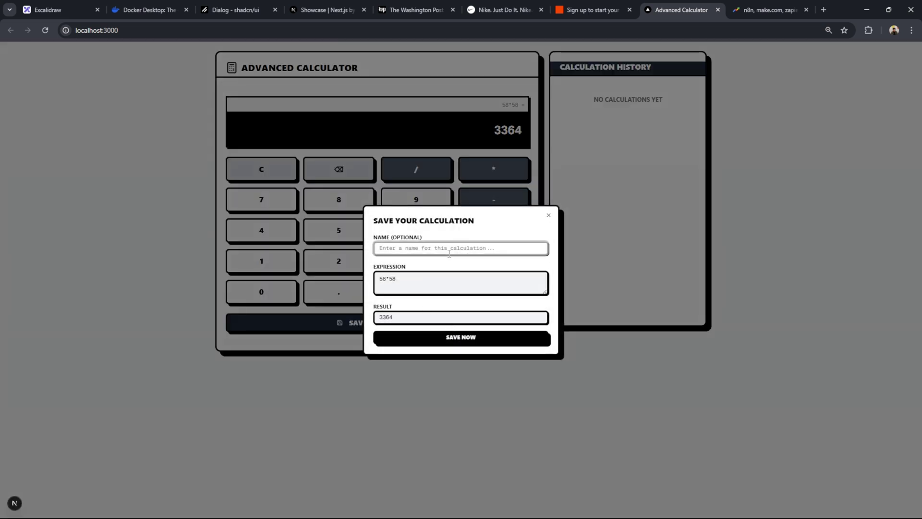
text(first)
click(462, 337)
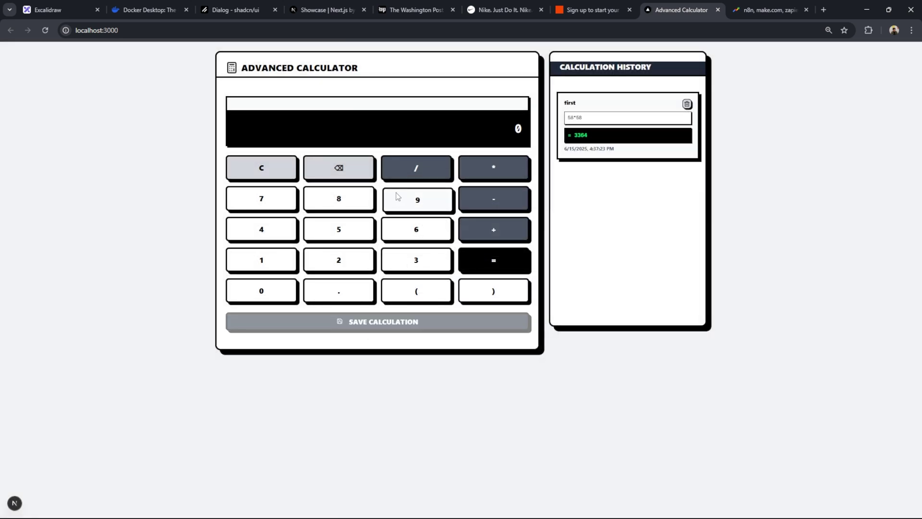
Evaluate 99+6, save it as 'second', and load that history card.
click(424, 200)
click(491, 229)
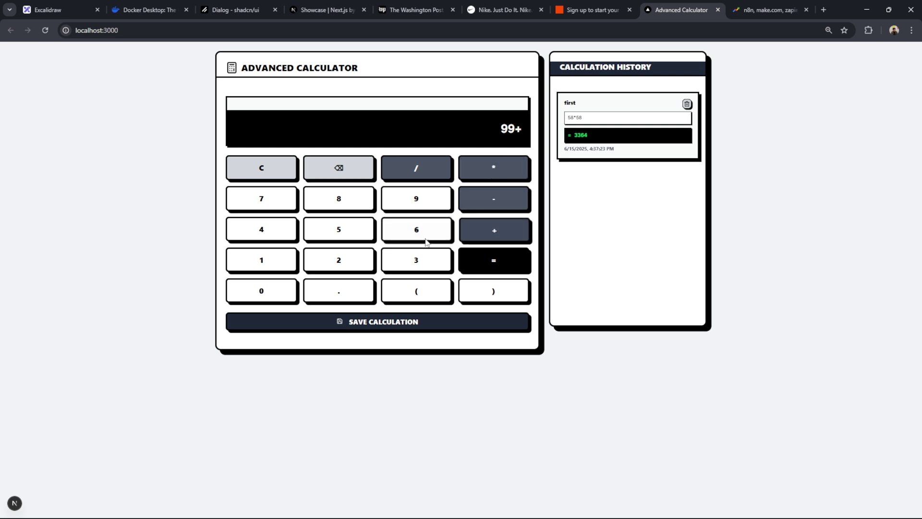
click(425, 238)
click(501, 261)
click(472, 326)
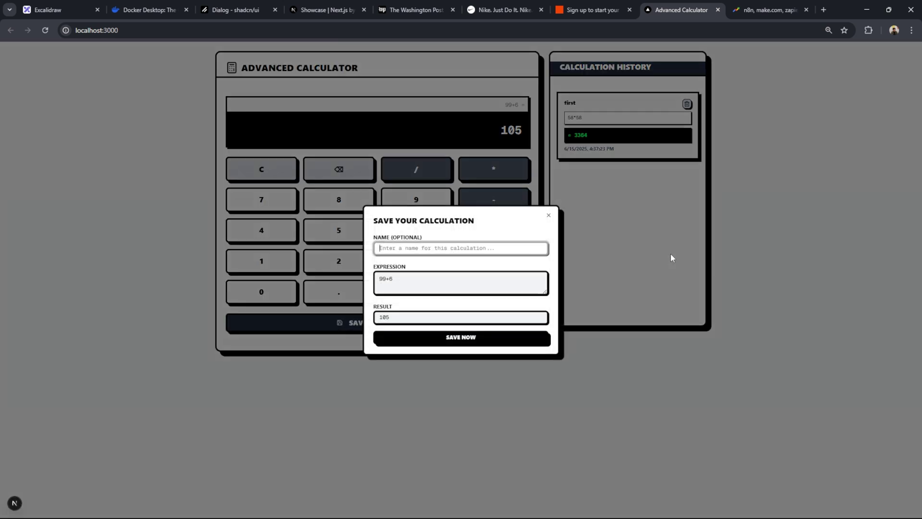
text(second)
click(461, 338)
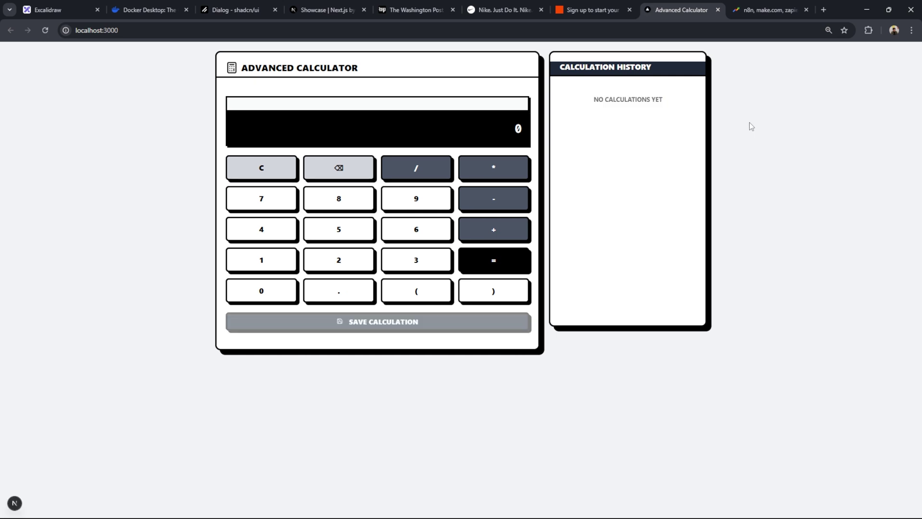
click(620, 108)
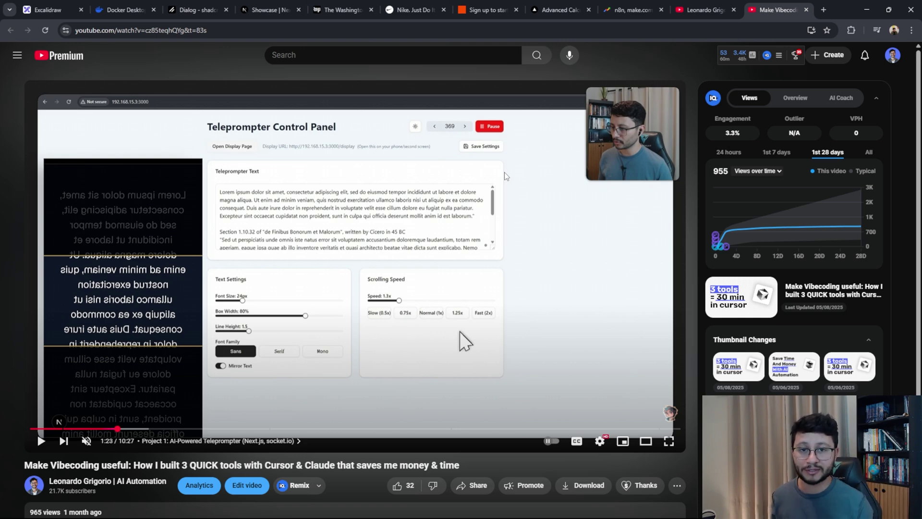
Switch back to the Excalidraw stack outline tab with Ctrl+1.
key(ctrl+1)
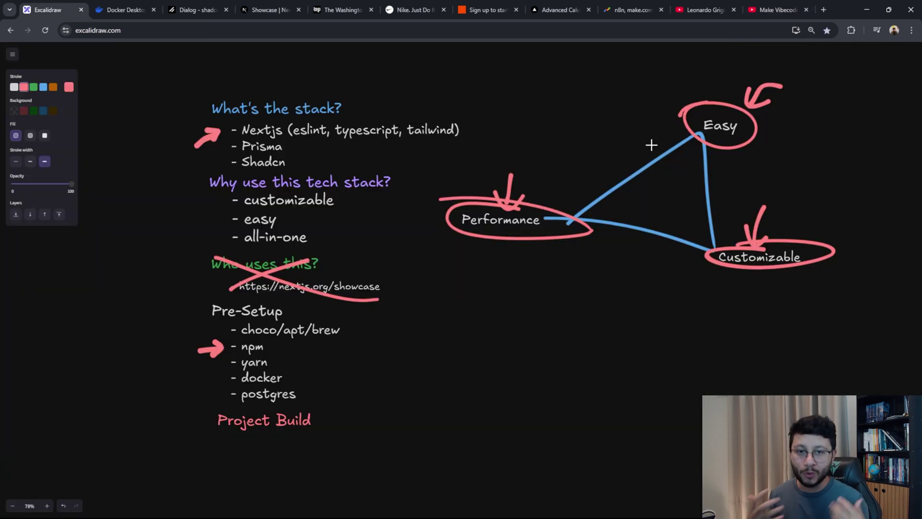